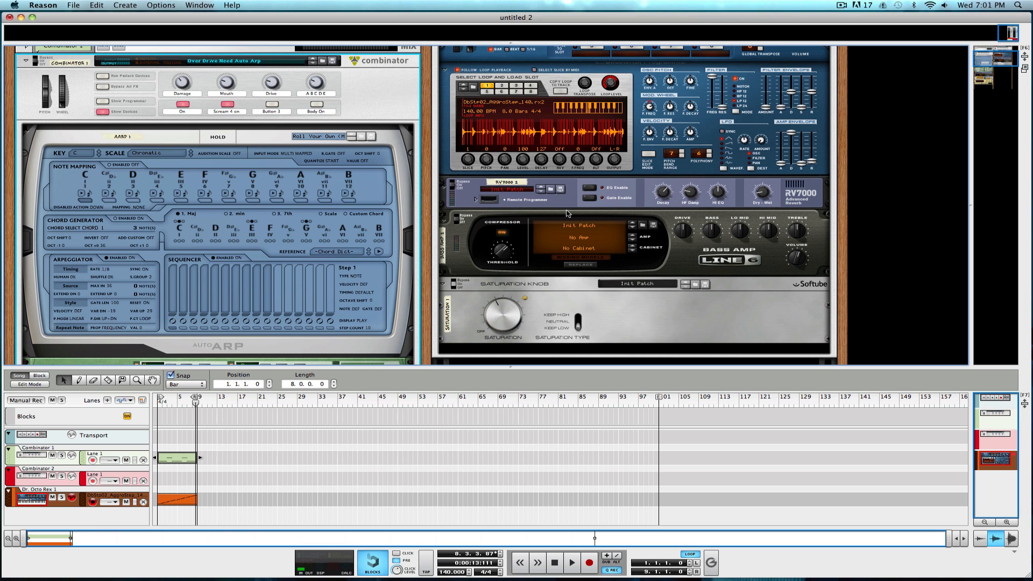
# Examine the devices inside the Over Drive Need Auto Arp combinator while the loop plays, including the Auto Arp, Malström and RV7000.
pyautogui.scroll(-10, 221, 233)
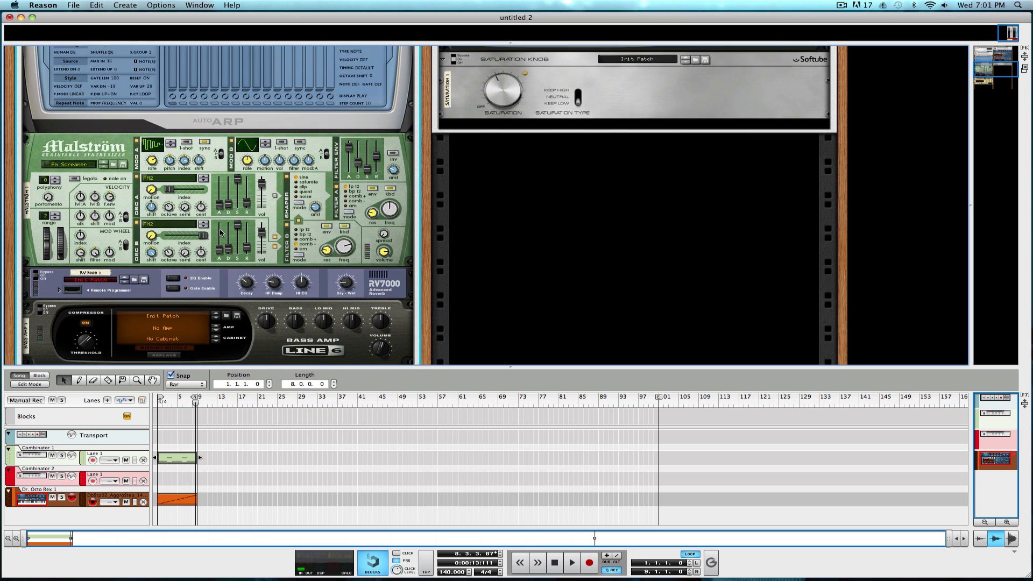
pyautogui.scroll(-9, 220, 233)
pyautogui.scroll(15, 220, 233)
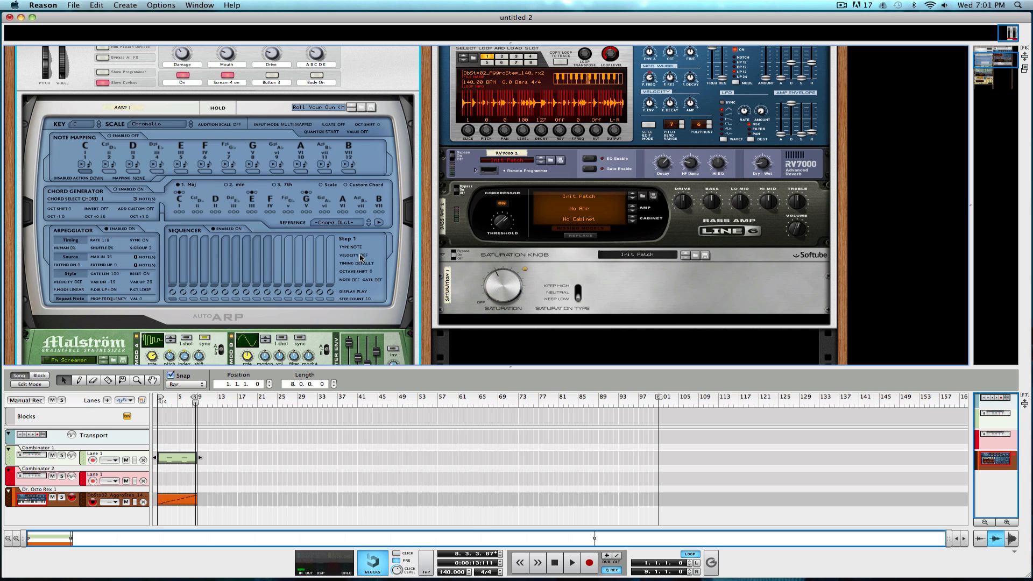
pyautogui.click(154, 397)
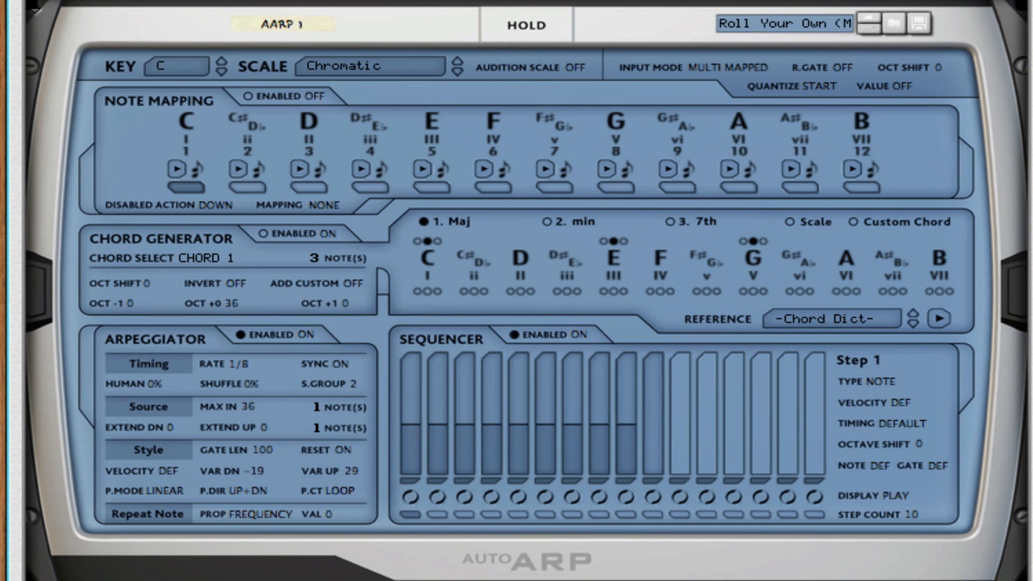
pyautogui.scroll(-2, 516, 291)
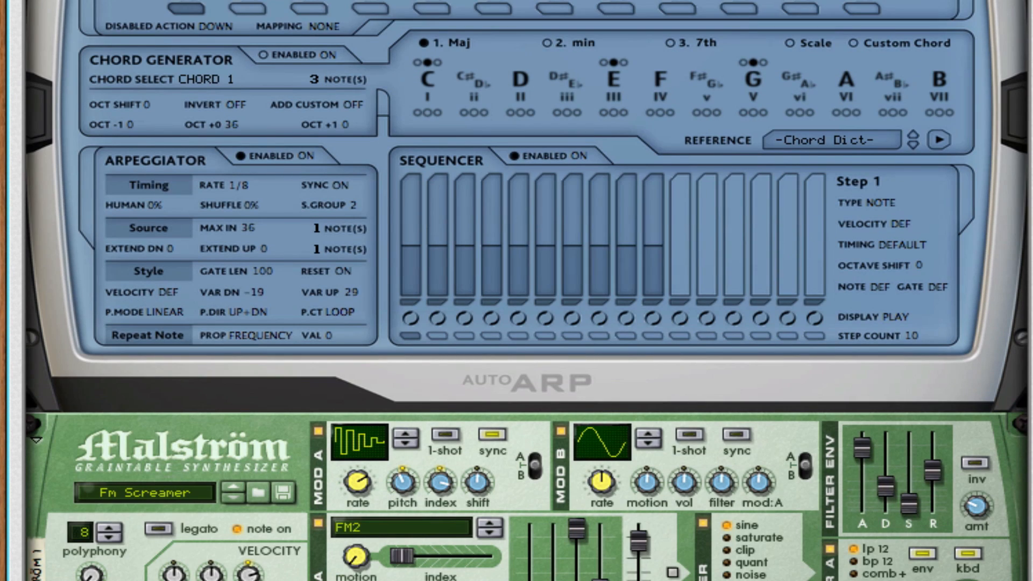
pyautogui.scroll(-4, 516, 291)
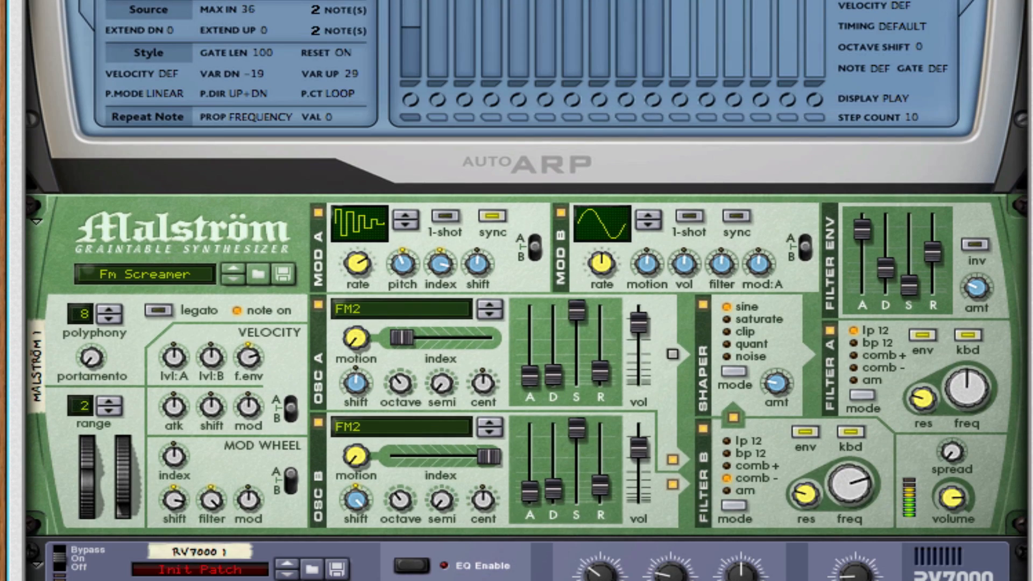
pyautogui.scroll(-2, 517, 290)
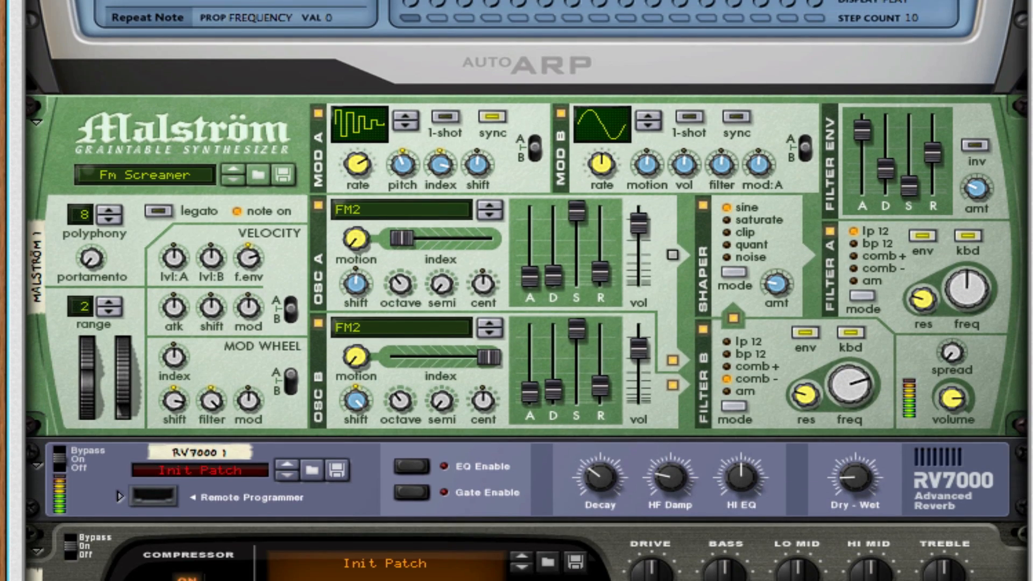
pyautogui.scroll(-1, 517, 291)
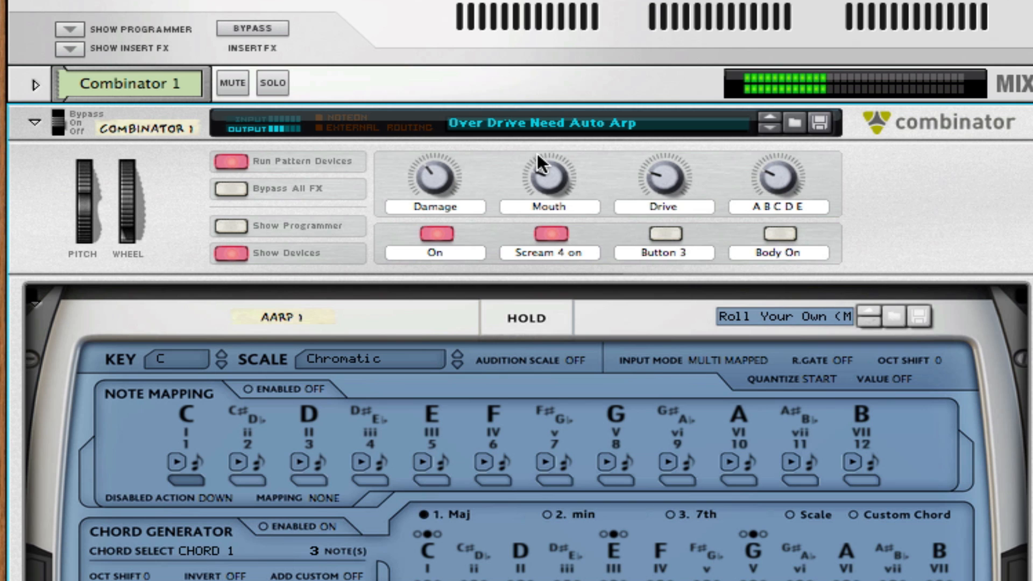
pyautogui.press('space')
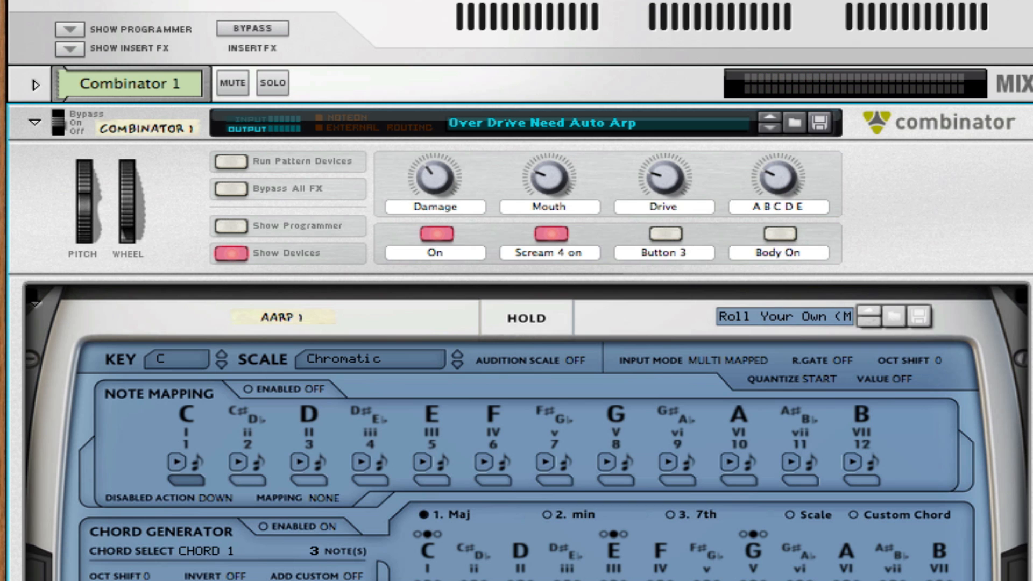
pyautogui.scroll(-4, 516, 291)
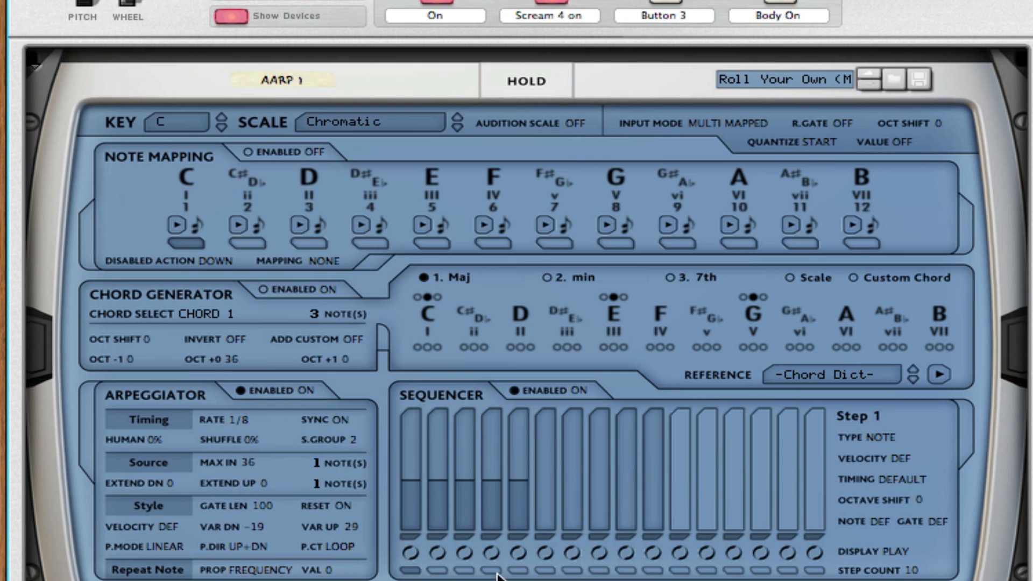
pyautogui.scroll(-5, 503, 571)
pyautogui.scroll(8, 503, 571)
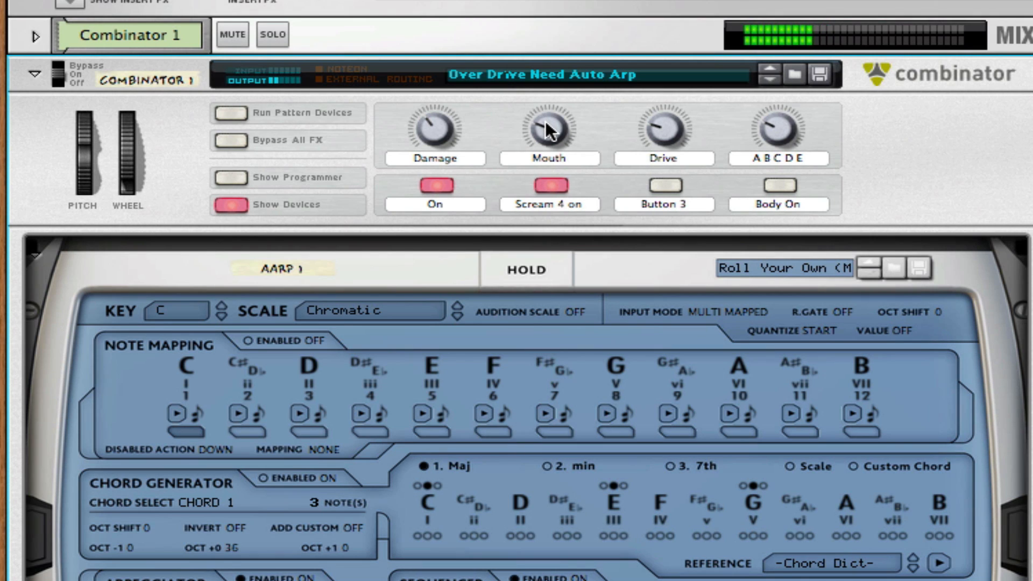
# On Combinator 1, lower Mouth slightly, set Drive to 64, enable Body On and set A B C D E to 101.
pyautogui.moveTo(549, 131)
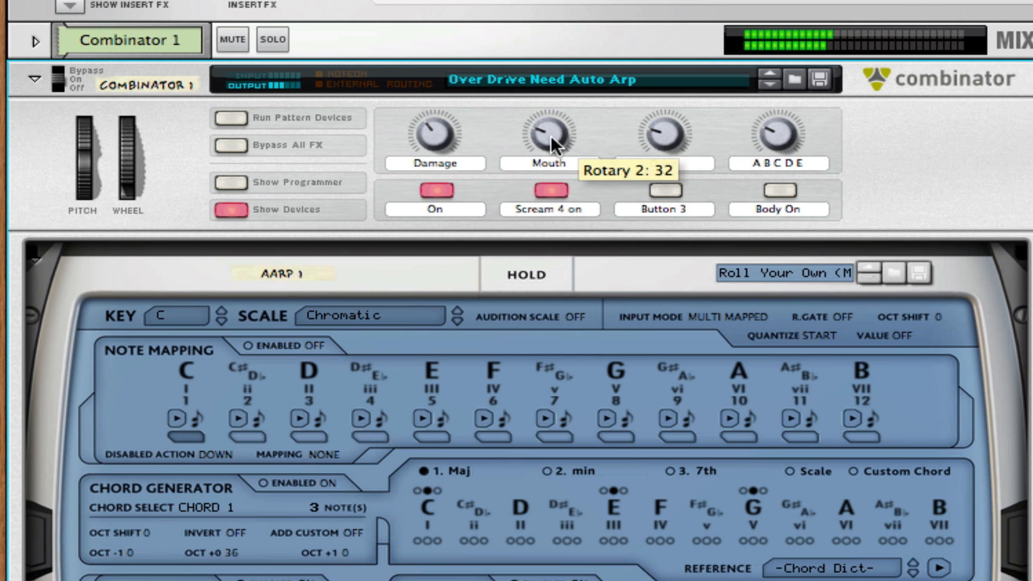
pyautogui.moveTo(551, 135)
pyautogui.mouseDown()
pyautogui.moveTo(564, 115)
pyautogui.moveTo(557, 86)
pyautogui.moveTo(550, 138)
pyautogui.mouseUp()
pyautogui.moveTo(670, 122); pyautogui.dragTo(675, 103)
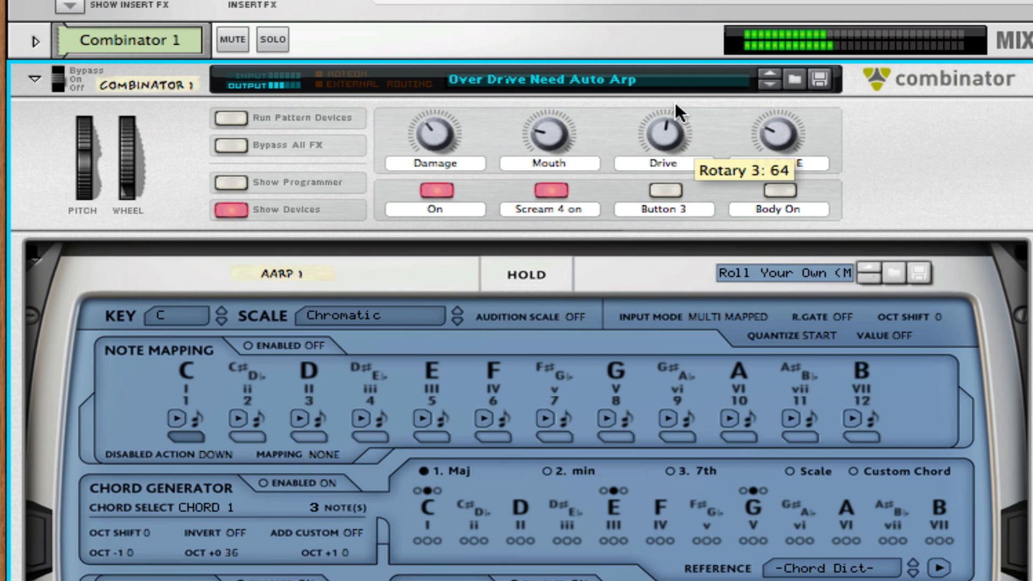
pyautogui.click(780, 189)
pyautogui.moveTo(783, 140); pyautogui.dragTo(784, 98)
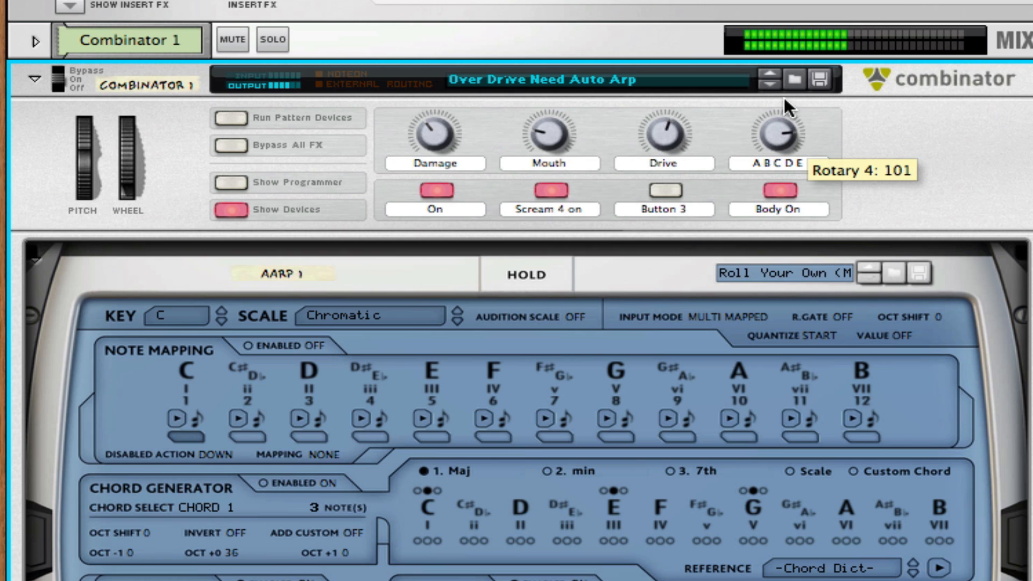
# Readjust the Drive, Mouth and A B C D E rotaries of Combinator 1 during playback.
pyautogui.moveTo(675, 131); pyautogui.dragTo(677, 114)
pyautogui.moveTo(545, 135); pyautogui.dragTo(554, 101)
pyautogui.moveTo(779, 131); pyautogui.dragTo(779, 114)
pyautogui.moveTo(557, 127); pyautogui.dragTo(556, 191)
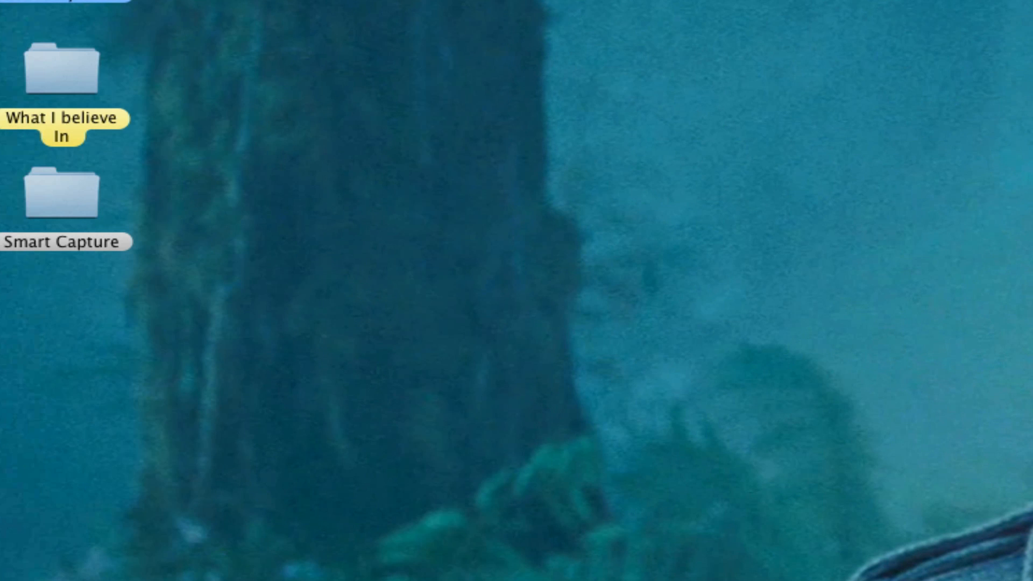
# Create a new empty song.
pyautogui.click(154, 1)
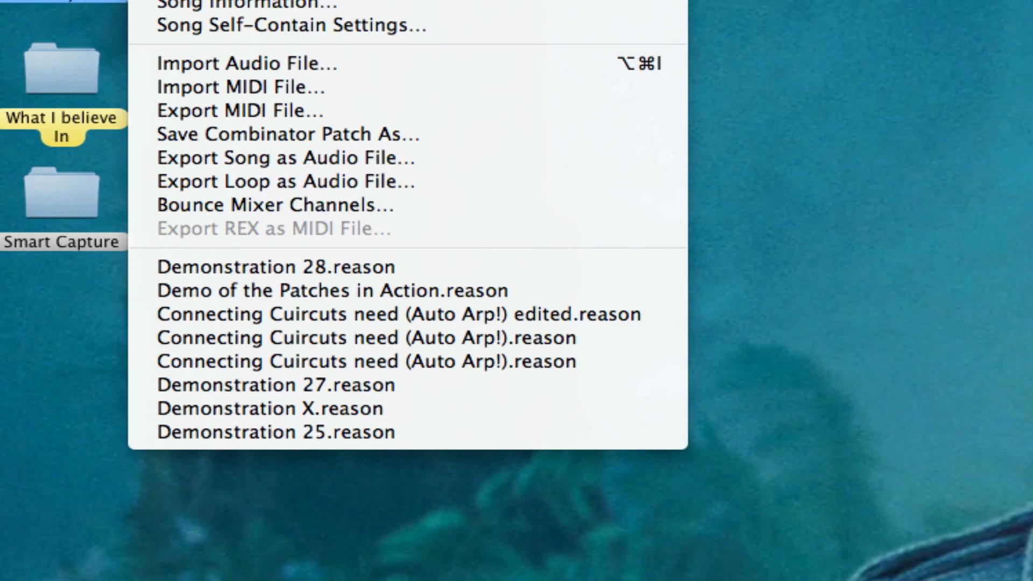
pyautogui.press('Escape')
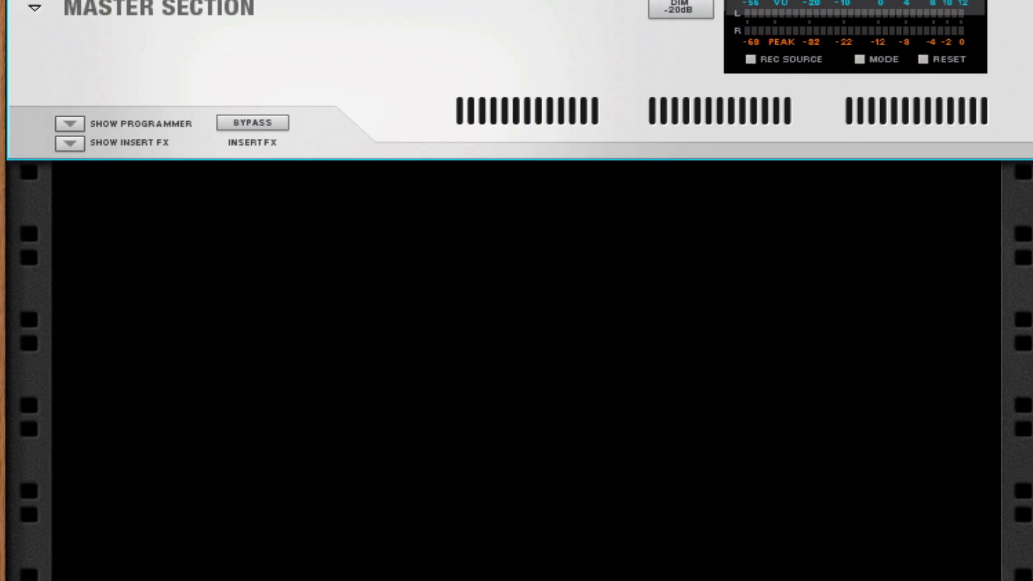
pyautogui.click(408, 70)
# Show the Tool Window and list only the Utilities devices in its device palette.
pyautogui.click(466, 0)
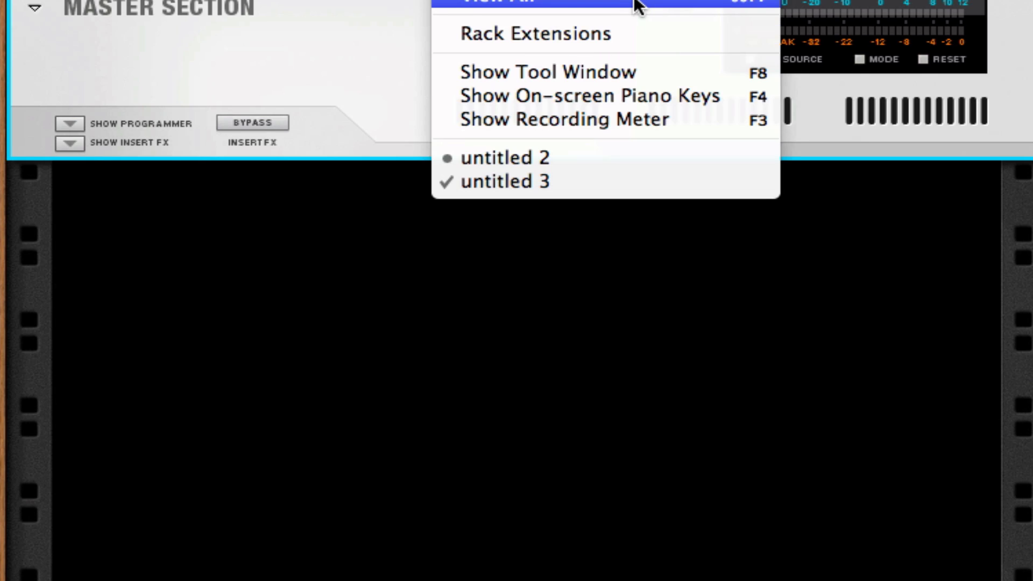
pyautogui.click(617, 65)
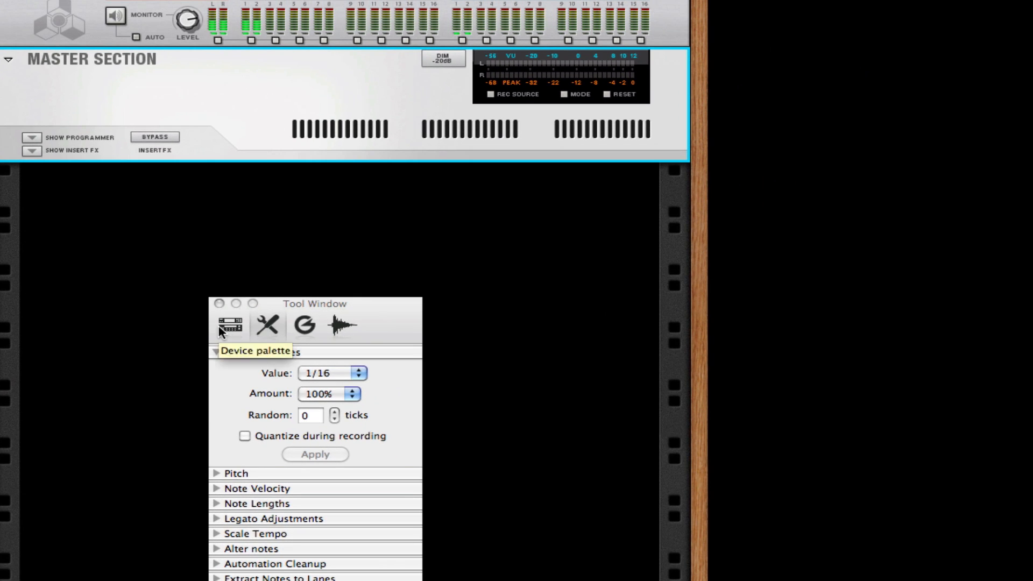
pyautogui.click(368, 415)
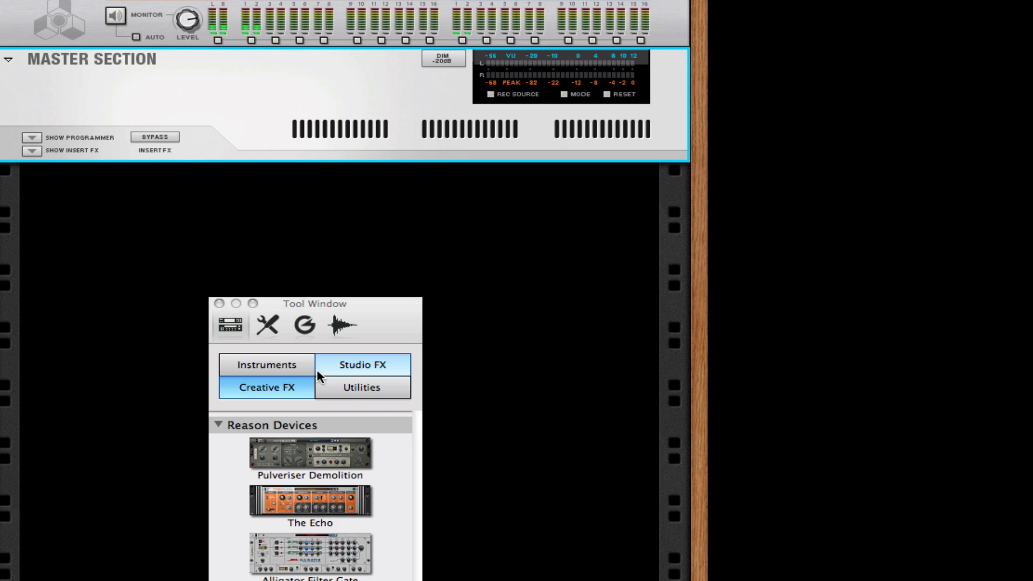
pyautogui.moveTo(362, 326); pyautogui.dragTo(362, 210)
pyautogui.click(910, 268)
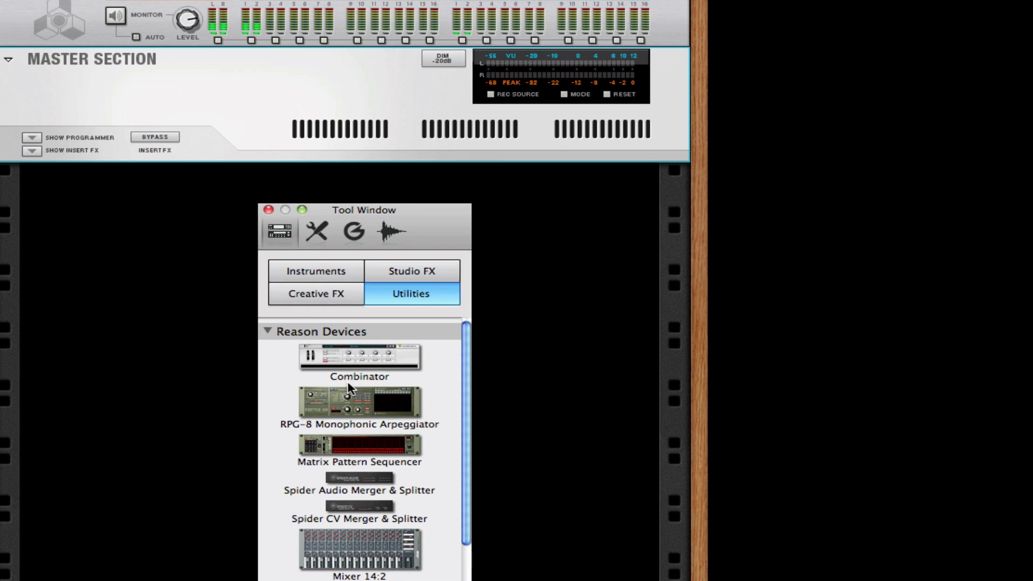
# Add a Combinator to the rack below the Master Section and move the Tool Window clear of the rack.
pyautogui.click(382, 361)
pyautogui.moveTo(382, 361); pyautogui.dragTo(64, 253)
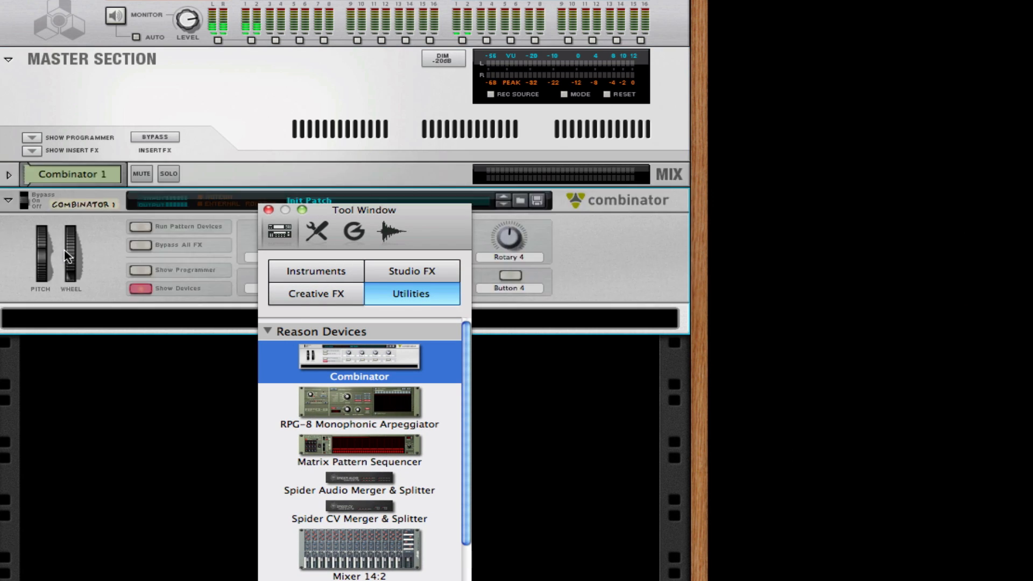
pyautogui.moveTo(444, 230); pyautogui.dragTo(896, 287)
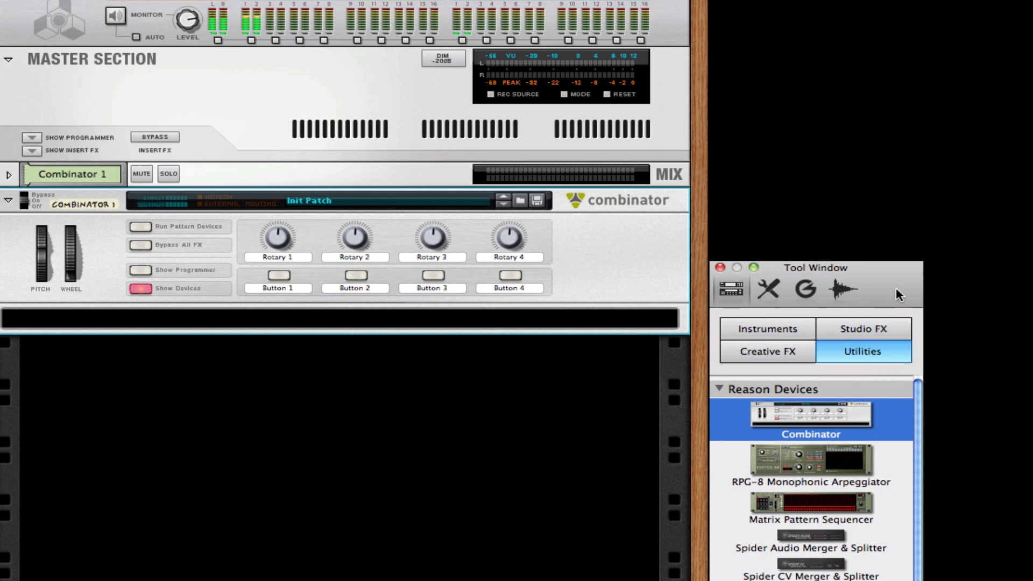
# Insert a Malström Graintable Synthesizer from the Instruments devices into the Combinator.
pyautogui.scroll(-5, 827, 528)
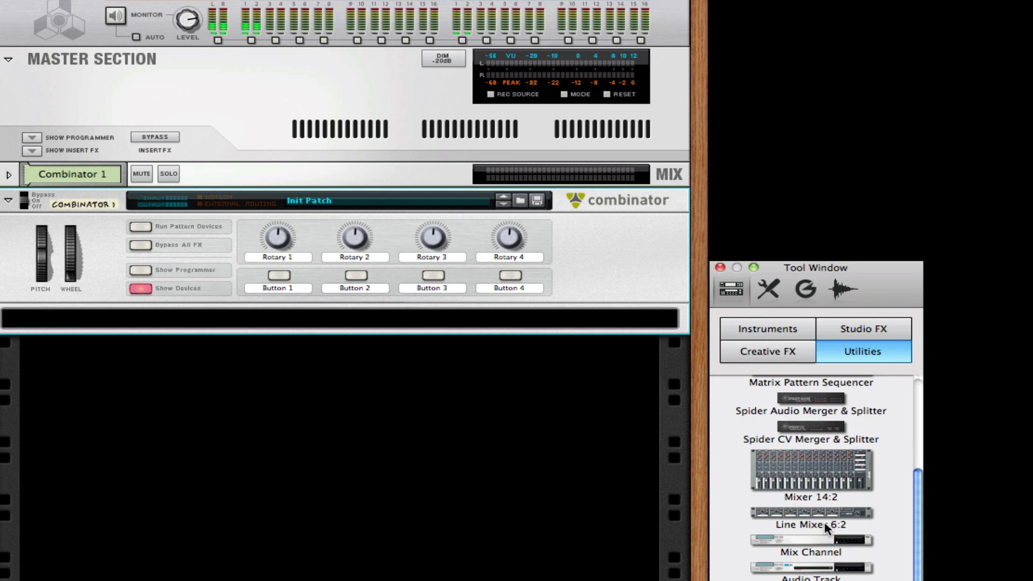
pyautogui.scroll(5, 827, 528)
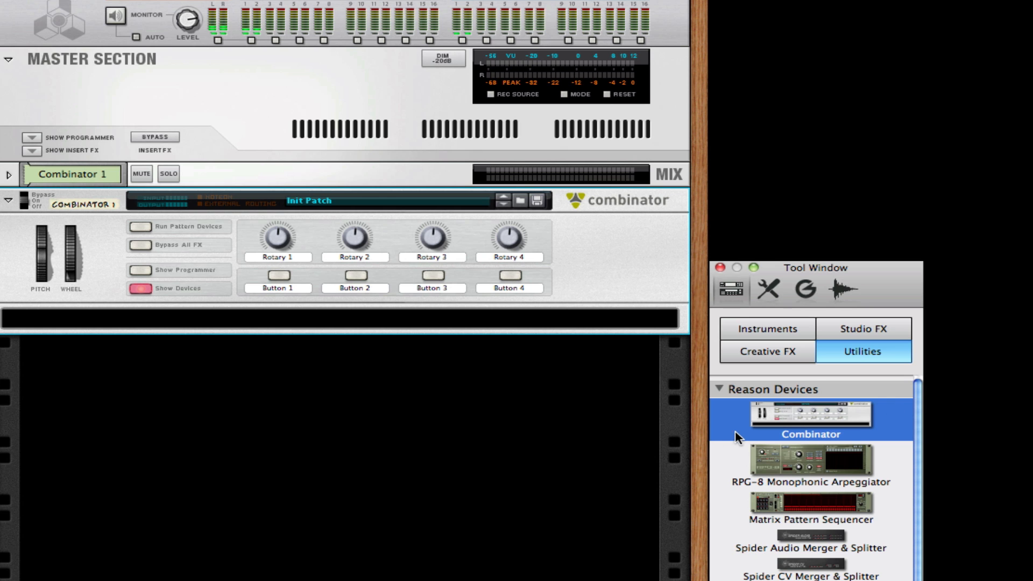
pyautogui.click(782, 331)
pyautogui.scroll(-5, 836, 518)
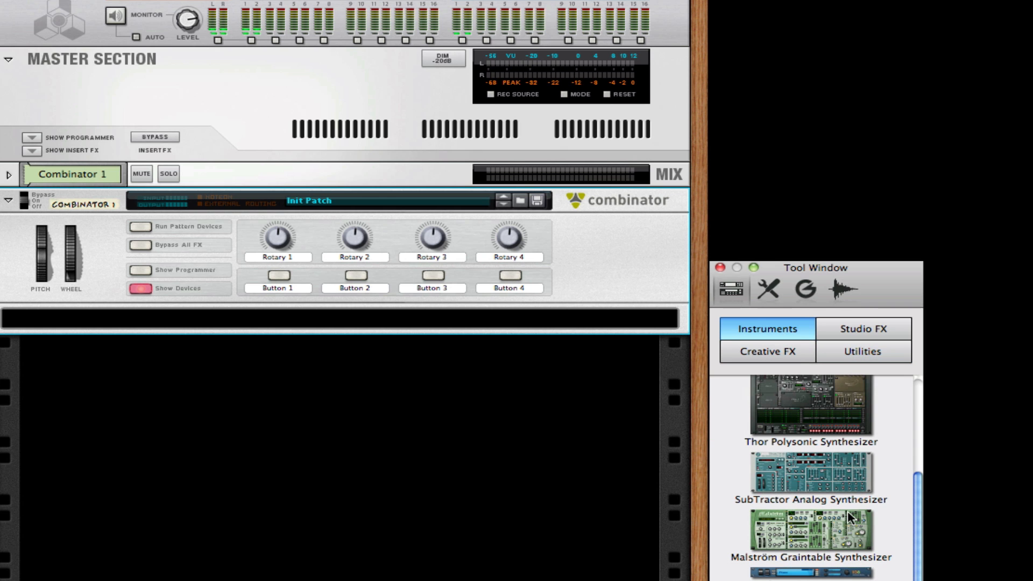
pyautogui.moveTo(831, 547); pyautogui.dragTo(452, 332)
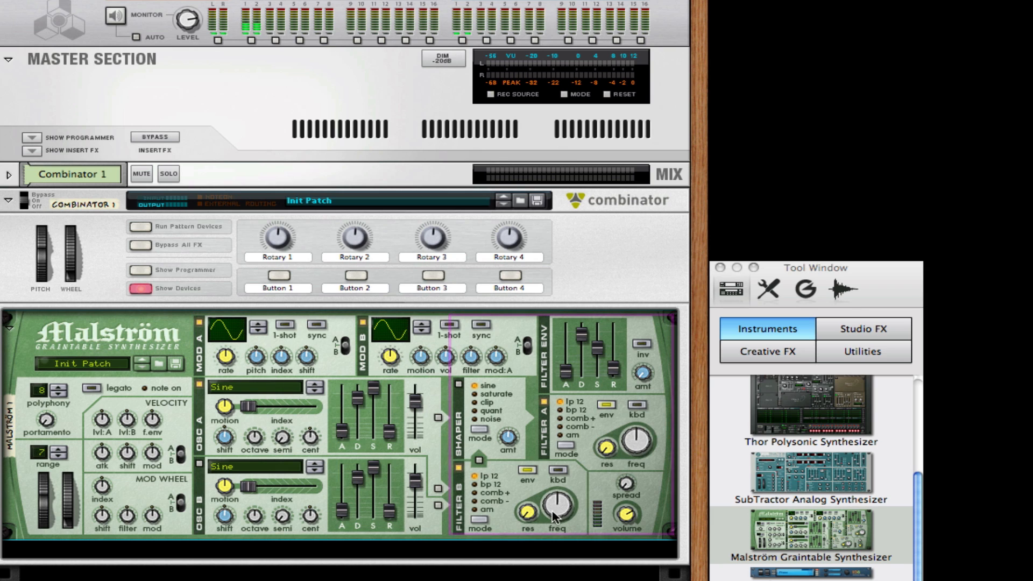
# Set the Malström's pitch bend range to 2 and raise its velocity f.env and mod wheel shift and filter amounts.
pyautogui.click(54, 455)
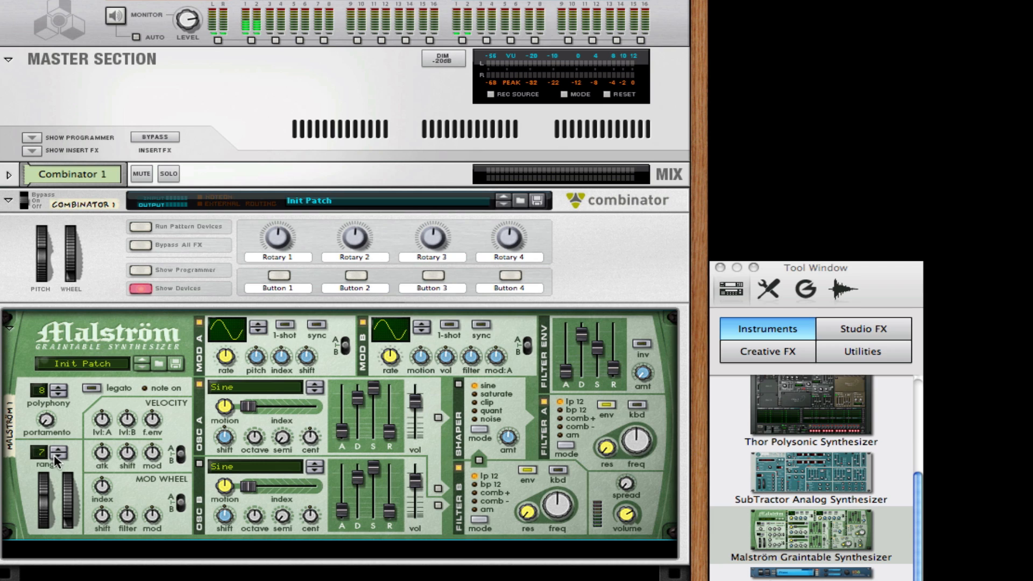
pyautogui.click(54, 455)
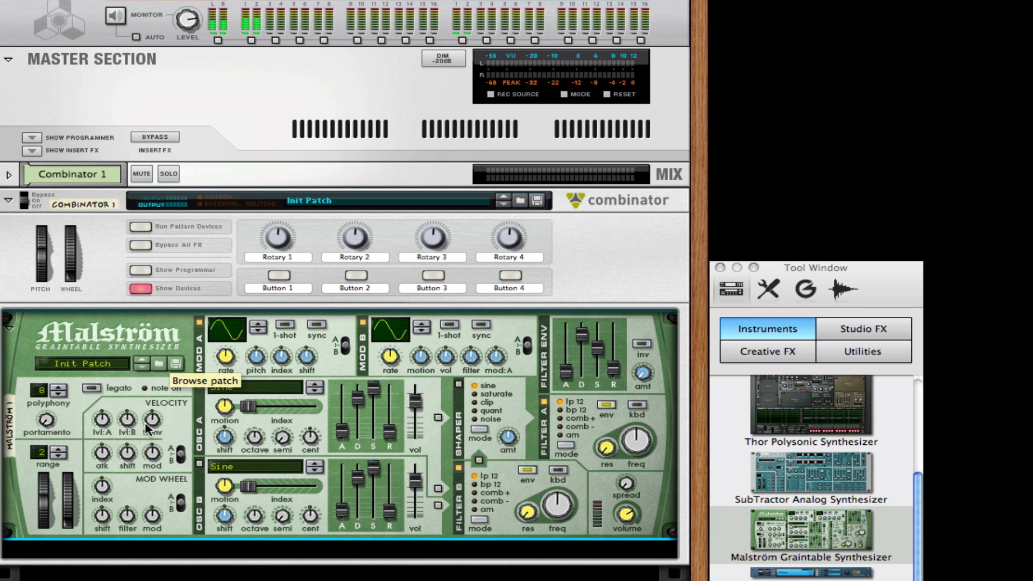
pyautogui.moveTo(151, 426); pyautogui.dragTo(154, 425)
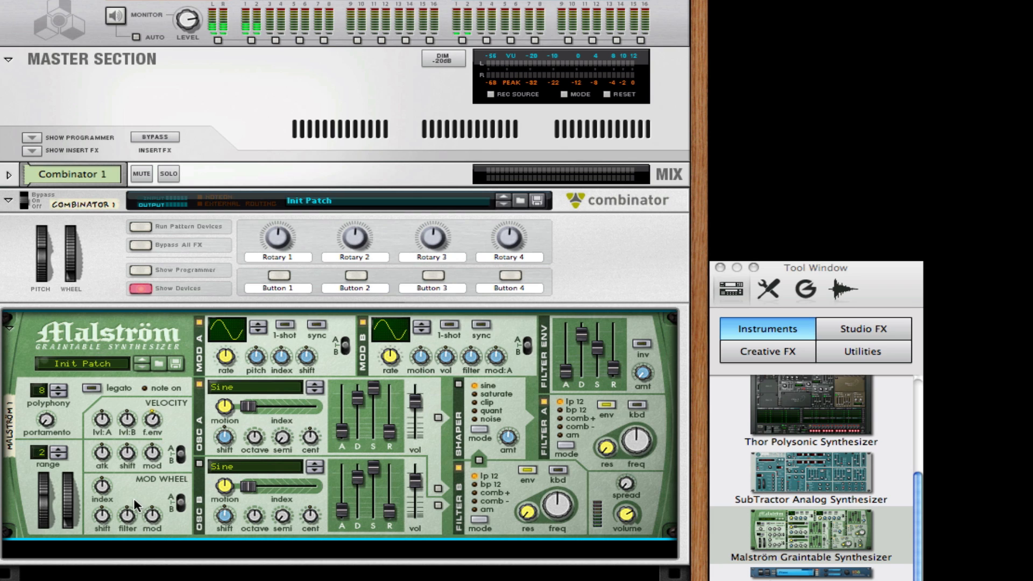
pyautogui.moveTo(108, 513)
pyautogui.mouseDown()
pyautogui.moveTo(109, 496)
pyautogui.moveTo(111, 504)
pyautogui.mouseUp()
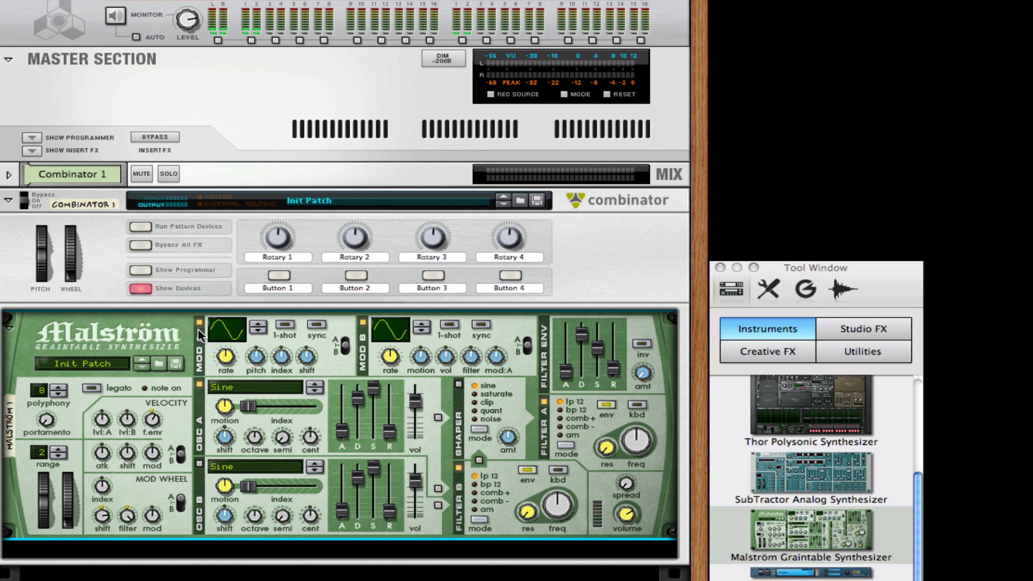
# Set the Malström's Modulator A to curve 26 with sync on, adjust its rate and lower its pitch amount slightly.
pyautogui.moveTo(228, 331); pyautogui.dragTo(246, 287)
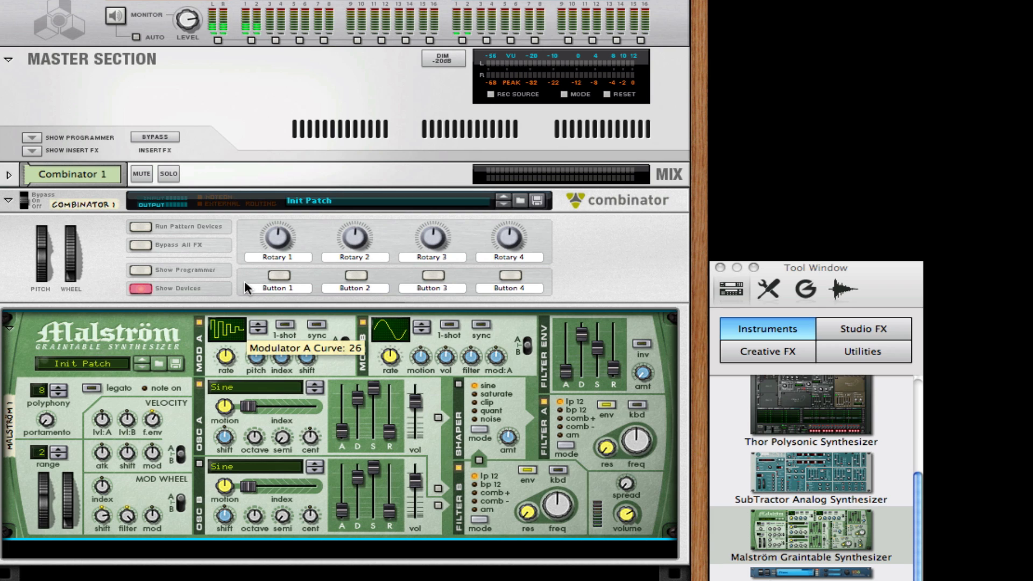
pyautogui.click(318, 325)
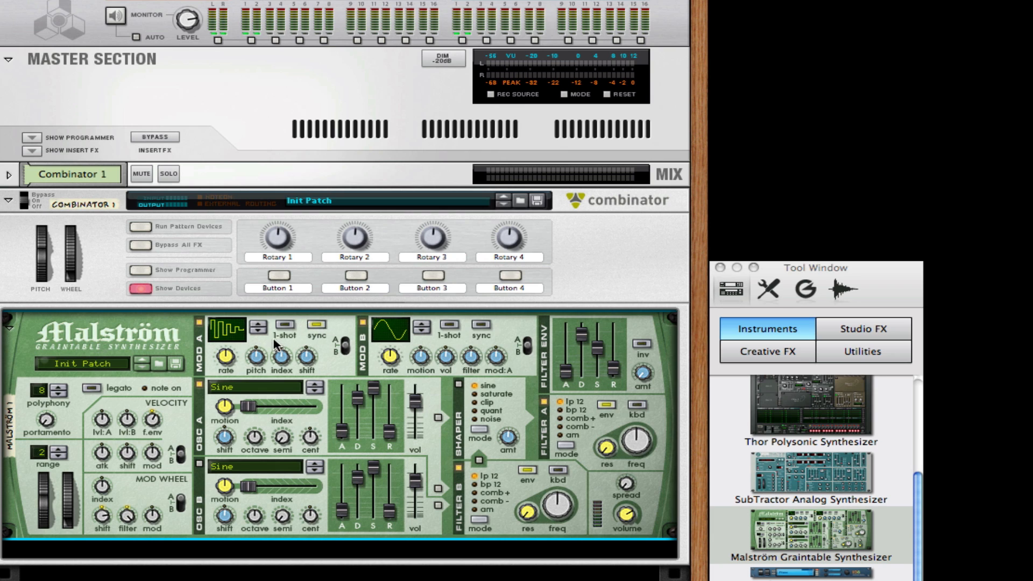
pyautogui.moveTo(234, 357)
pyautogui.mouseDown()
pyautogui.moveTo(234, 348)
pyautogui.moveTo(234, 359)
pyautogui.mouseUp()
pyautogui.moveTo(259, 358); pyautogui.dragTo(259, 365)
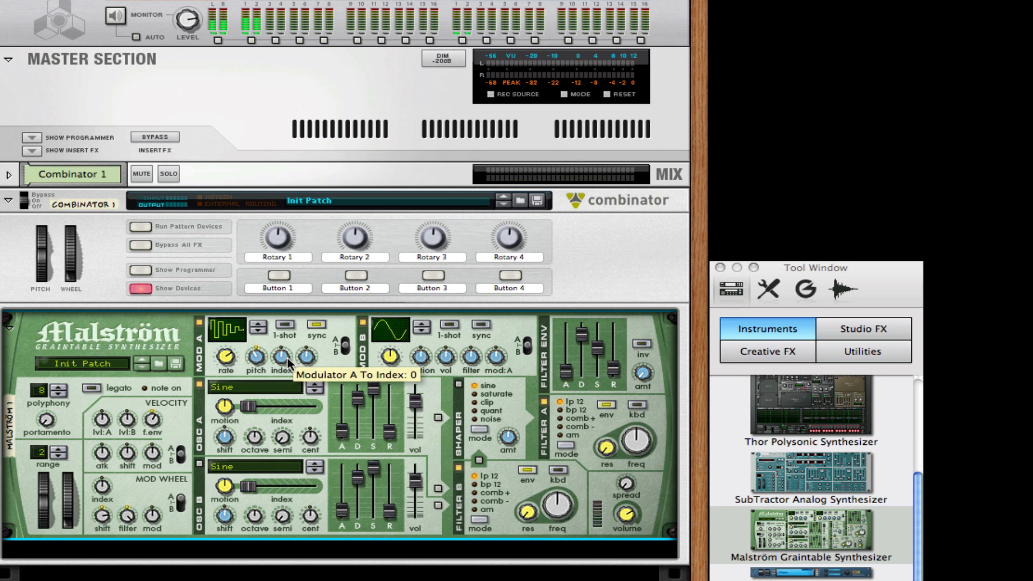
# Set the Malström's Modulator A to Index amount to 51.
pyautogui.moveTo(286, 358); pyautogui.dragTo(287, 336)
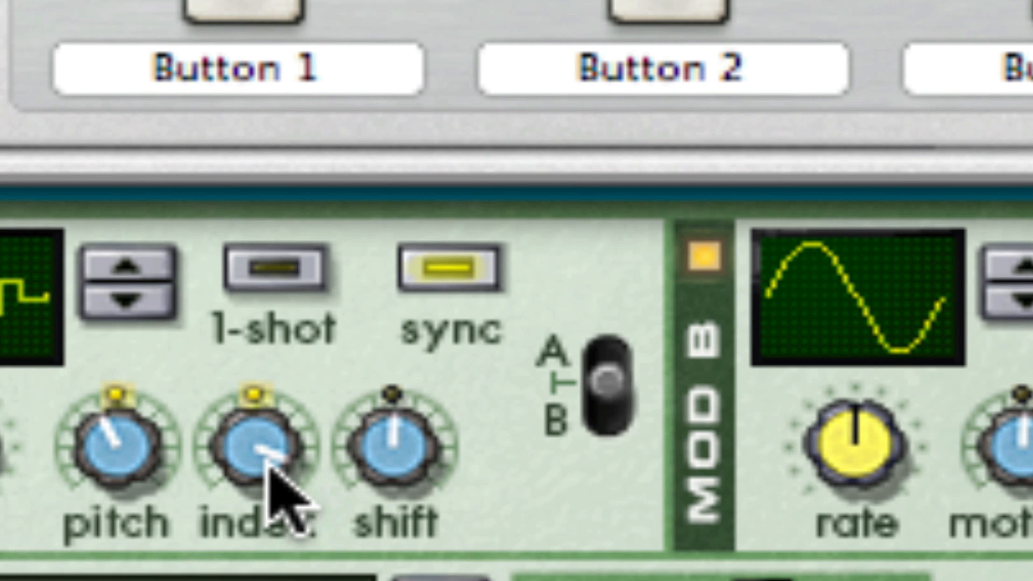
pyautogui.moveTo(271, 468)
pyautogui.moveTo(268, 473); pyautogui.dragTo(268, 474)
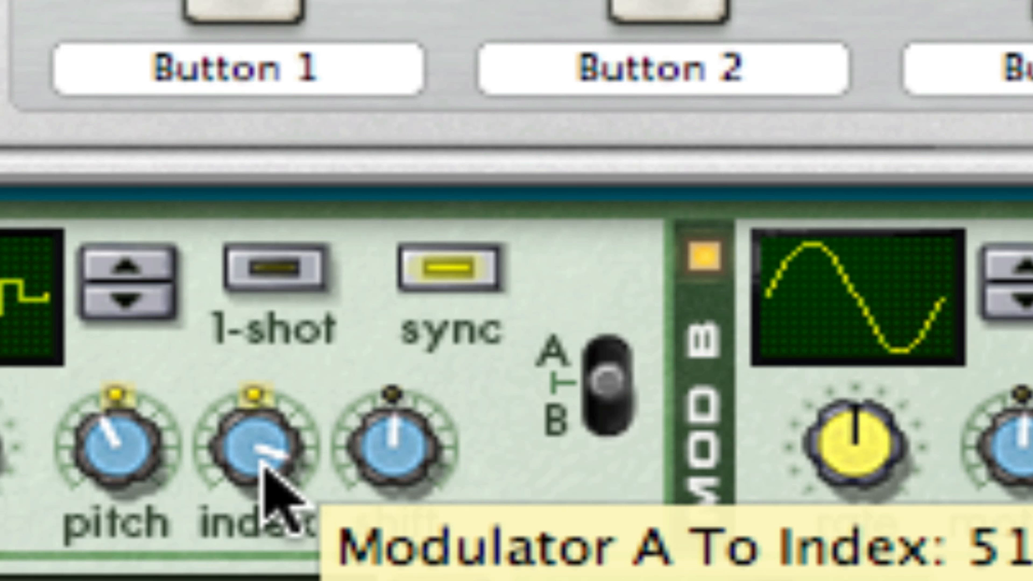
# Set the Malström's oscillator A to the FM2 synth graintable, lower its octave to 3 and shorten its decay.
pyautogui.moveTo(267, 476); pyautogui.dragTo(272, 484)
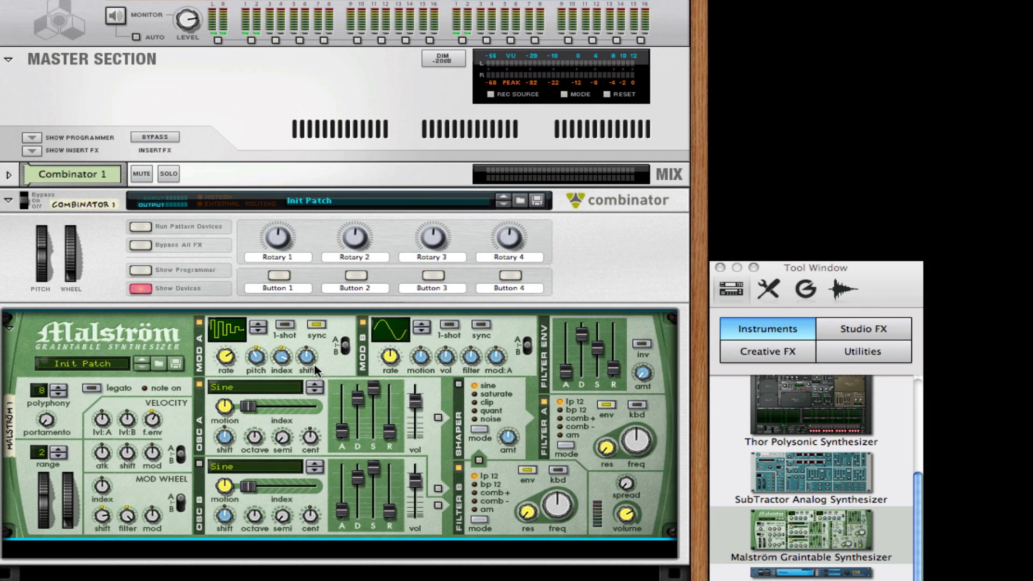
pyautogui.moveTo(314, 365)
pyautogui.click(260, 387)
pyautogui.scroll(5, 308, 398)
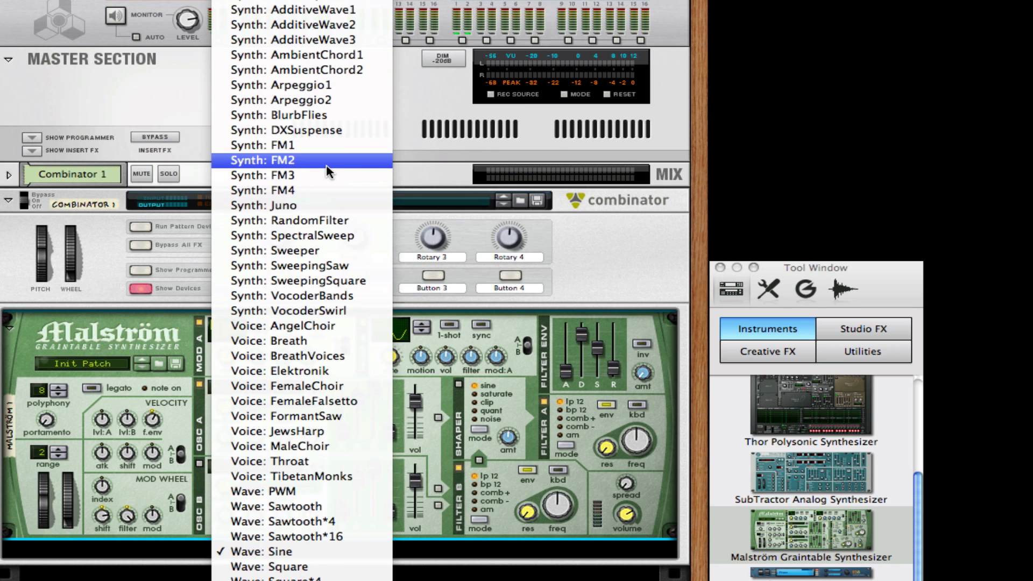
pyautogui.click(325, 163)
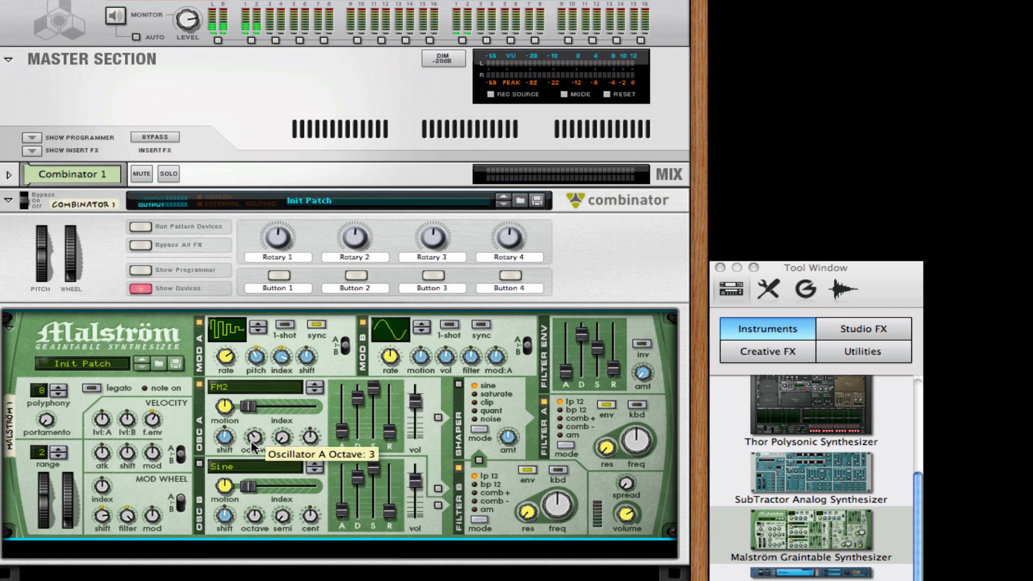
pyautogui.moveTo(358, 399)
pyautogui.mouseDown()
pyautogui.moveTo(361, 419)
pyautogui.moveTo(362, 404)
pyautogui.mouseUp()
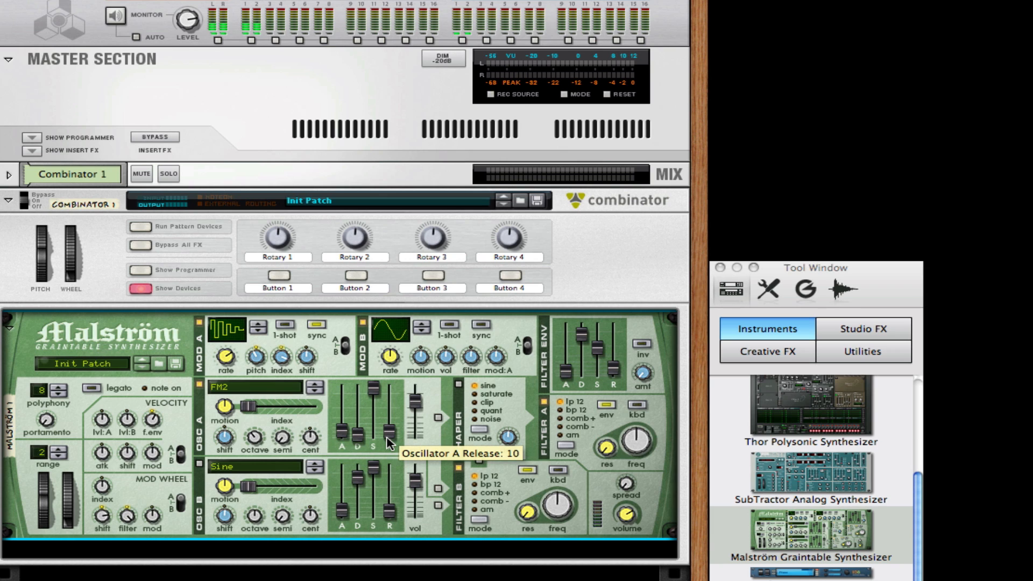
# Route both oscillators to Filter B and enable oscillator B with the FM2 synth graintable and its index at maximum.
pyautogui.click(438, 488)
pyautogui.click(436, 505)
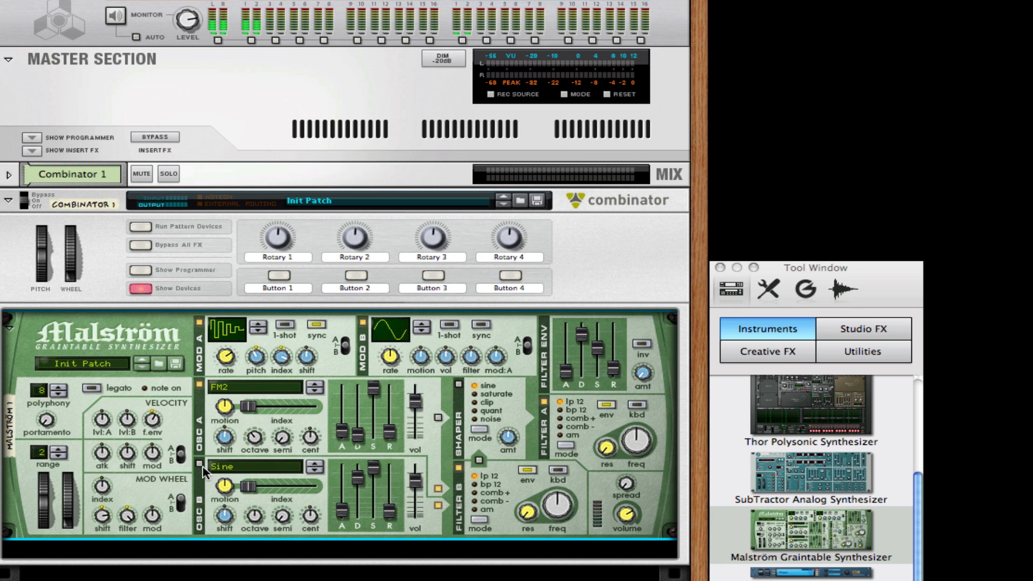
pyautogui.click(234, 466)
pyautogui.scroll(4, 237, 472)
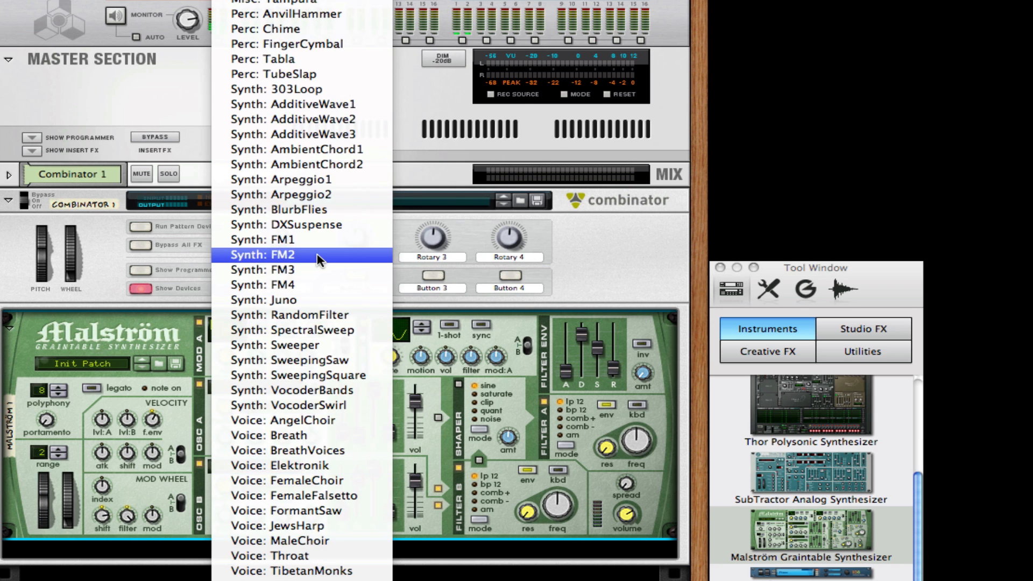
pyautogui.click(240, 255)
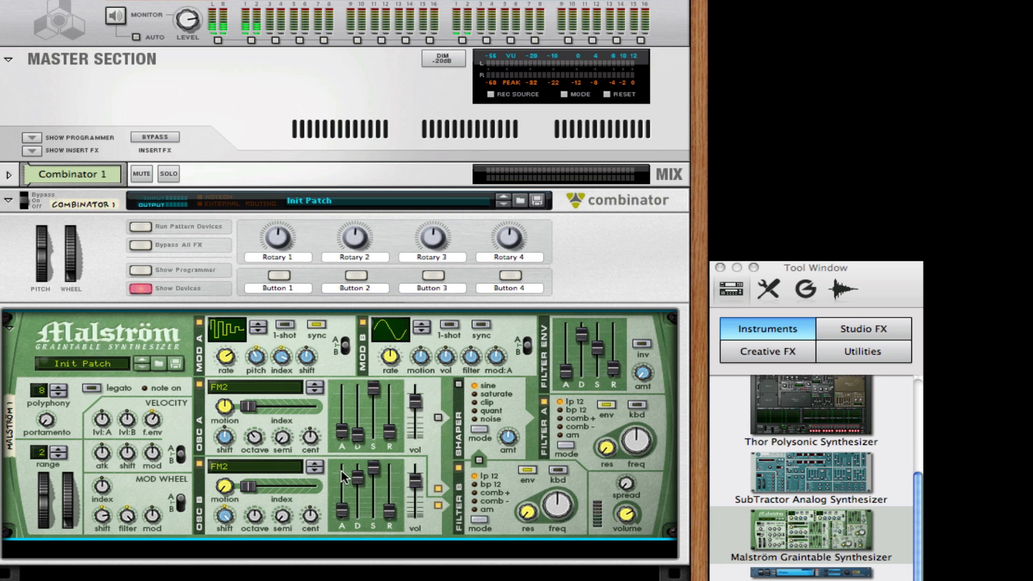
pyautogui.moveTo(273, 490); pyautogui.dragTo(515, 475)
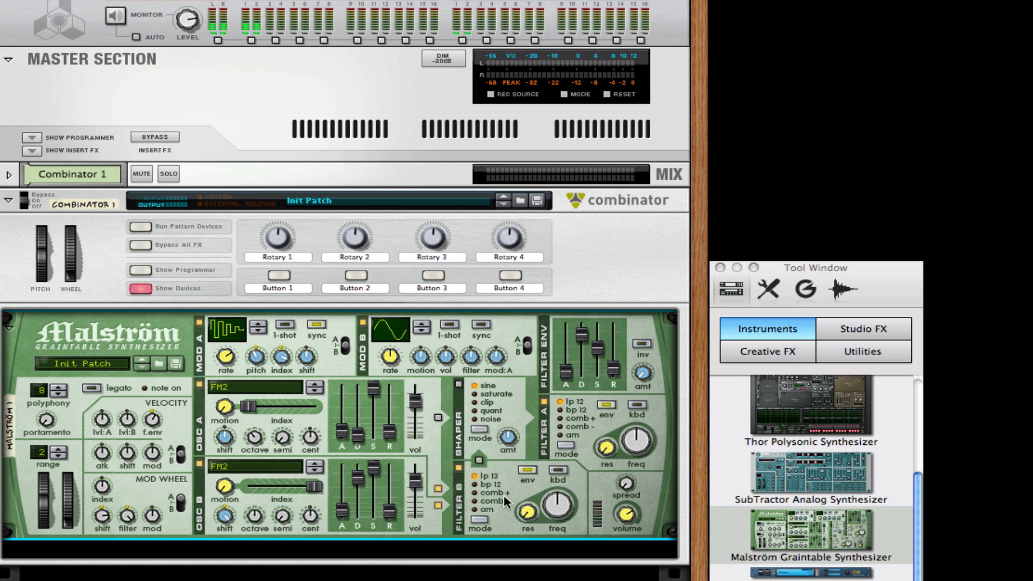
# Set the Malström's Filter B to comb - mode with keyboard tracking on and raise its frequency.
pyautogui.click(490, 501)
pyautogui.click(558, 472)
pyautogui.moveTo(566, 505); pyautogui.dragTo(530, 494)
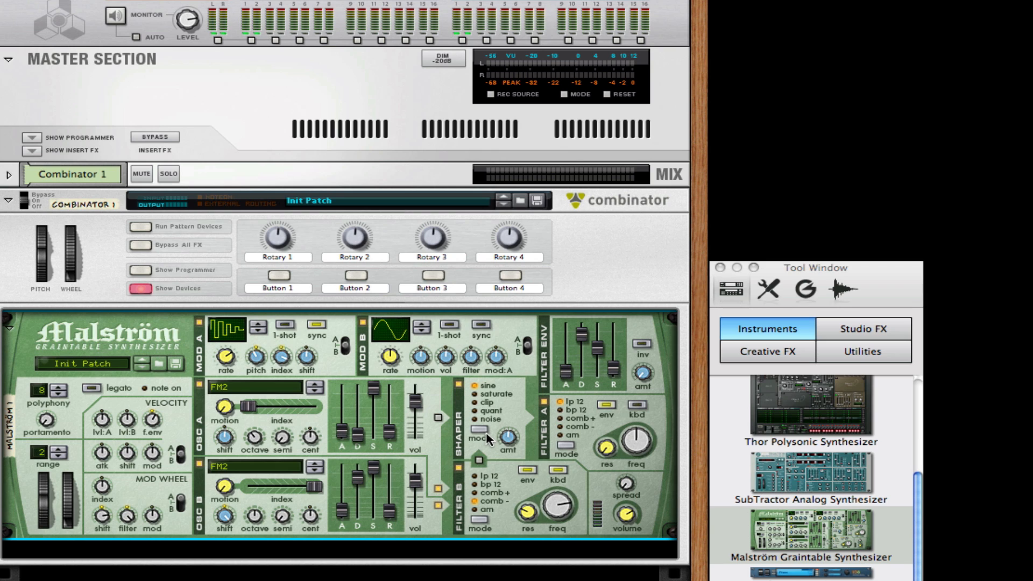
# Route Filter B to the enabled sine shaper with a reduced amount and turn on keyboard tracking for Filter A.
pyautogui.click(480, 462)
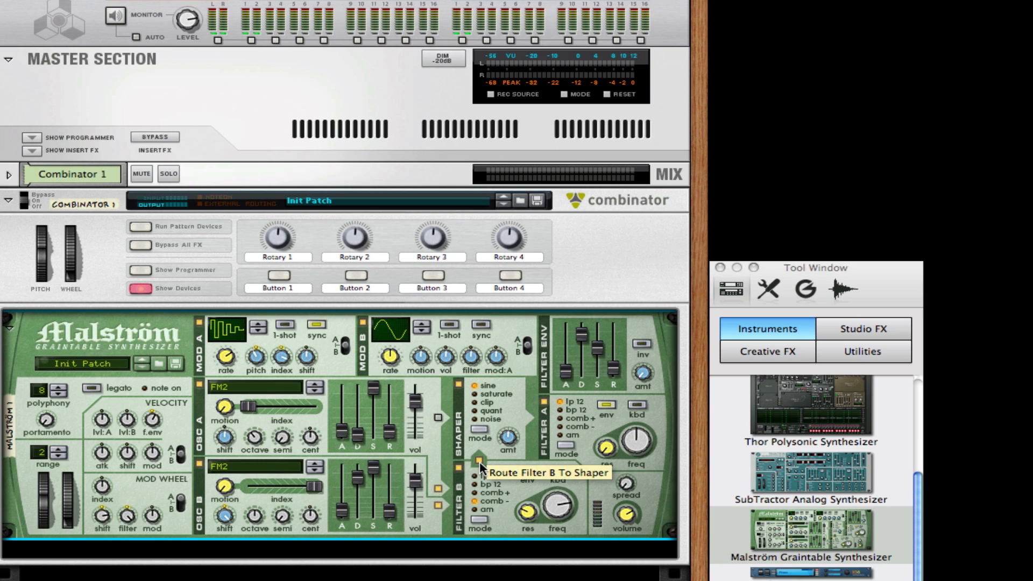
pyautogui.moveTo(510, 450); pyautogui.dragTo(510, 448)
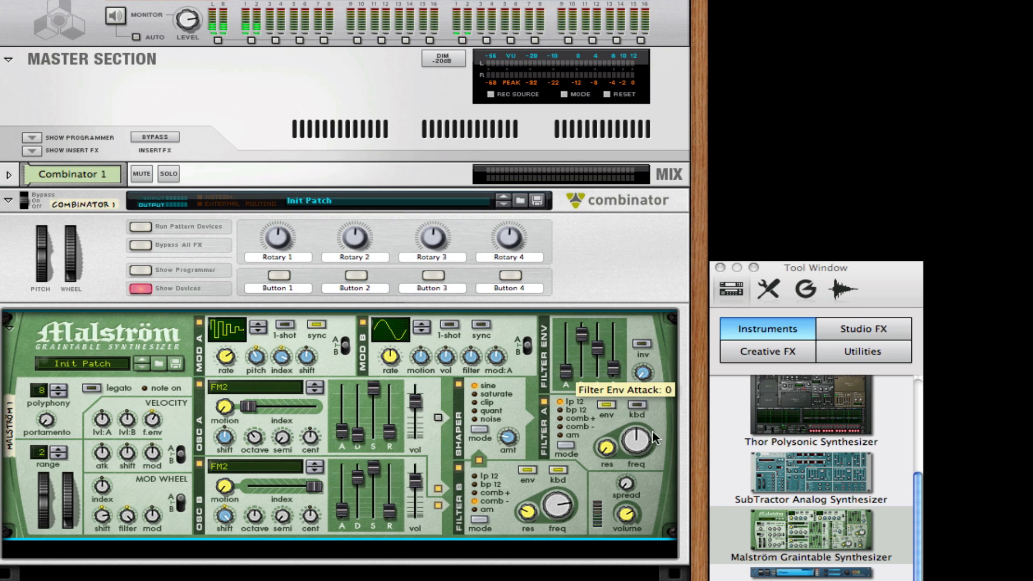
pyautogui.click(637, 405)
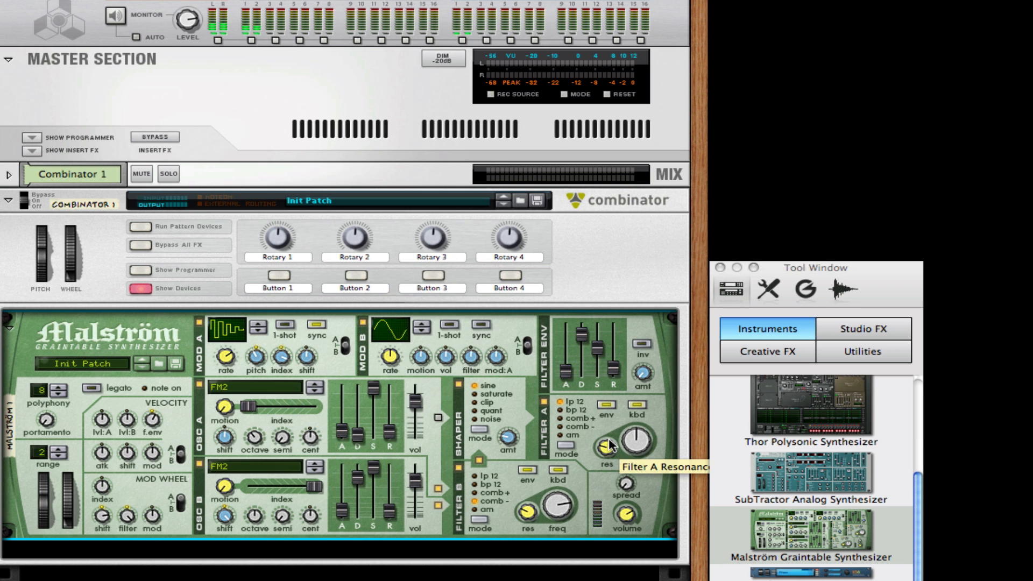
# Insert an RV7000 Advanced Reverb from the Studio FX devices into the Combinator and lower its dry-wet mix.
pyautogui.moveTo(878, 287); pyautogui.dragTo(1032, 284)
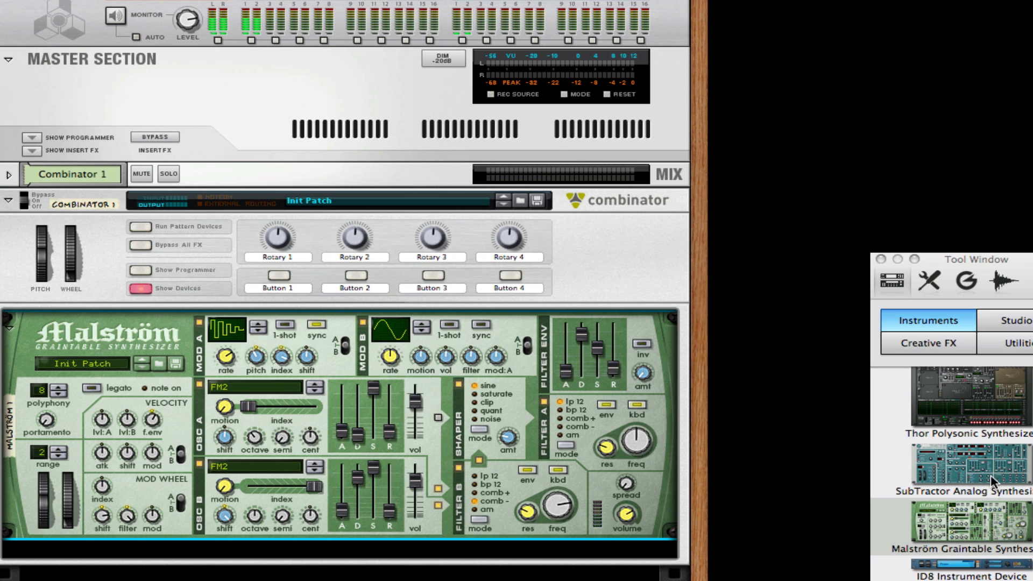
pyautogui.click(1012, 321)
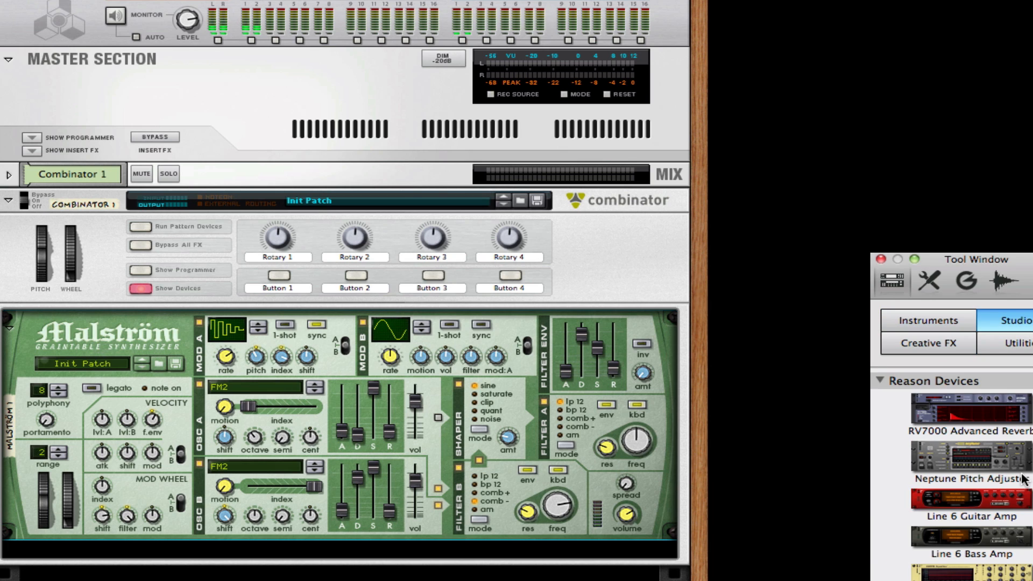
pyautogui.moveTo(991, 426); pyautogui.dragTo(480, 560)
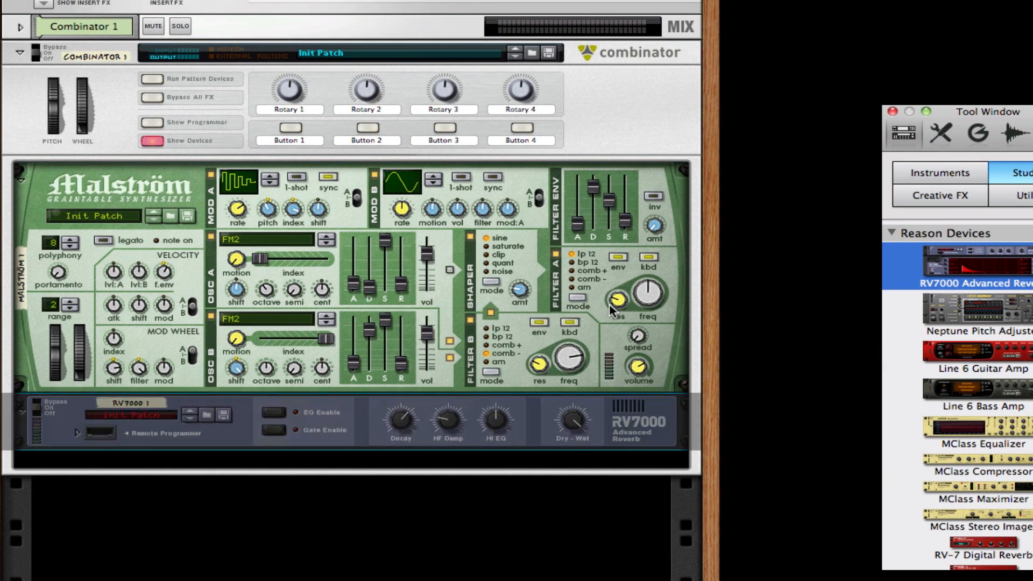
pyautogui.moveTo(572, 425); pyautogui.dragTo(566, 468)
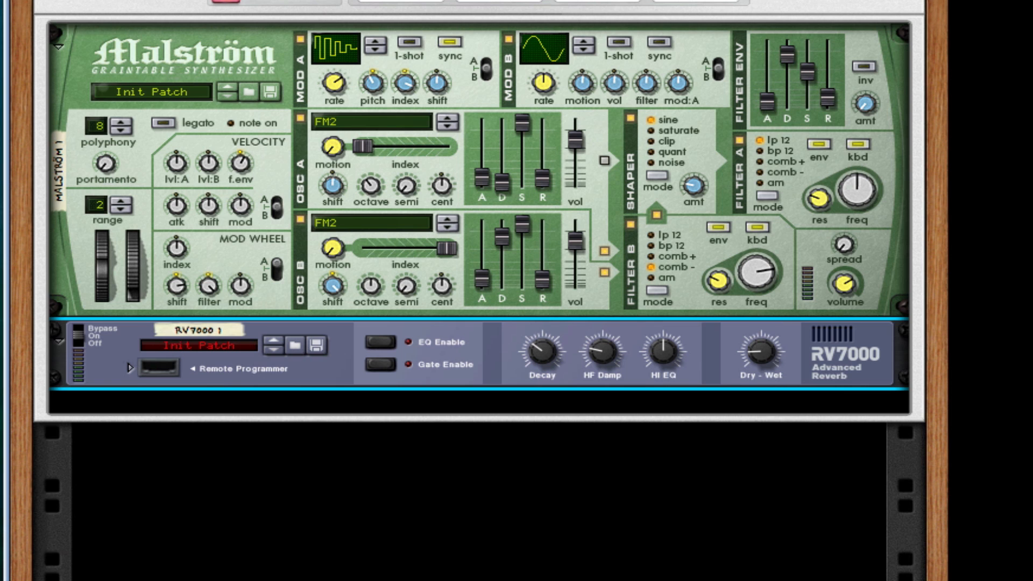
# Add a Line 6 Bass Amp after the reverb in the Combinator and turn on its compressor.
pyautogui.moveTo(1022, 322); pyautogui.dragTo(592, 371)
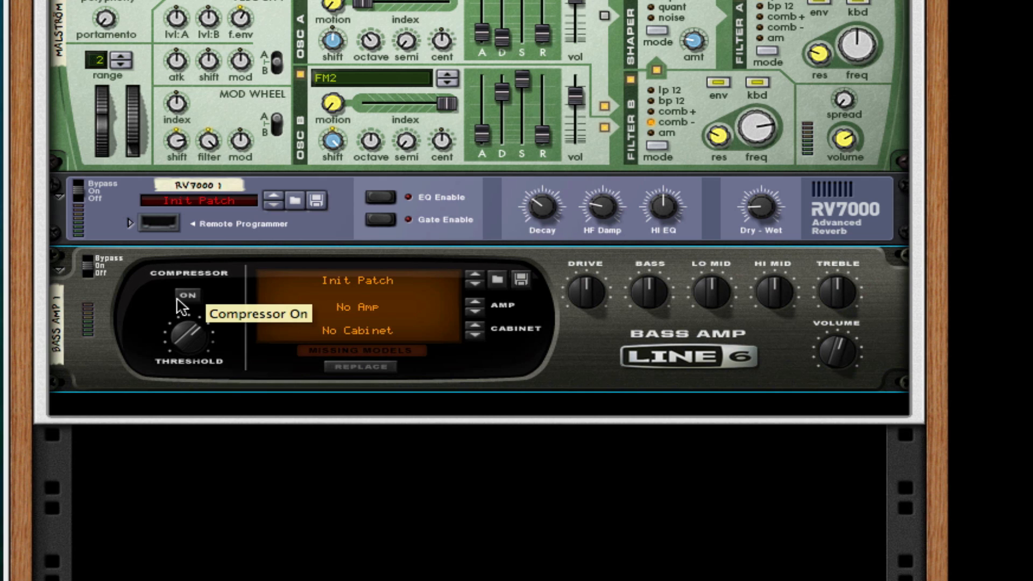
pyautogui.click(186, 296)
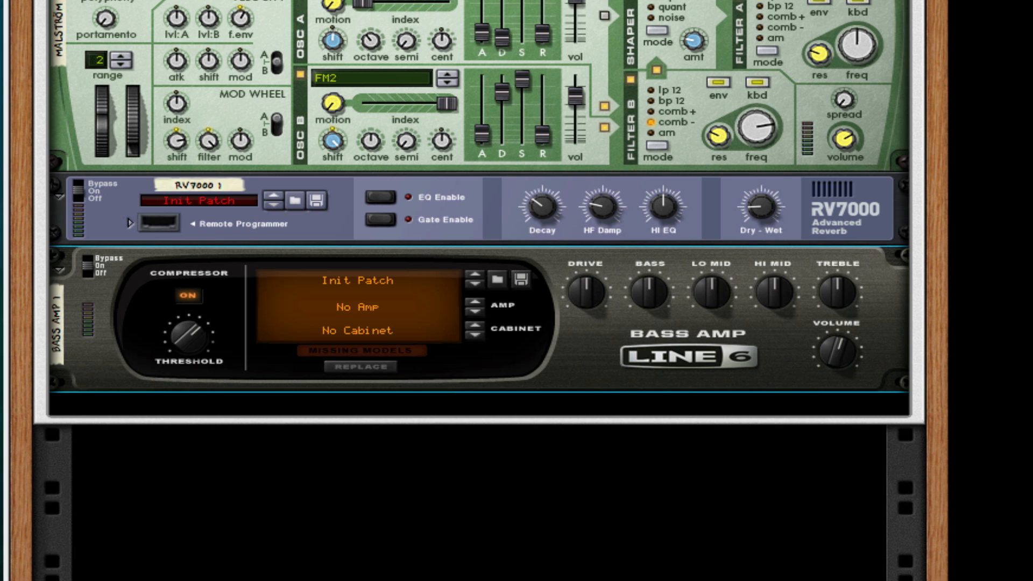
# Add a Scream 4 with the Modulate damage type, P1 raised, Damage Control at 40 and the Body section on.
pyautogui.moveTo(1001, 388); pyautogui.dragTo(651, 390)
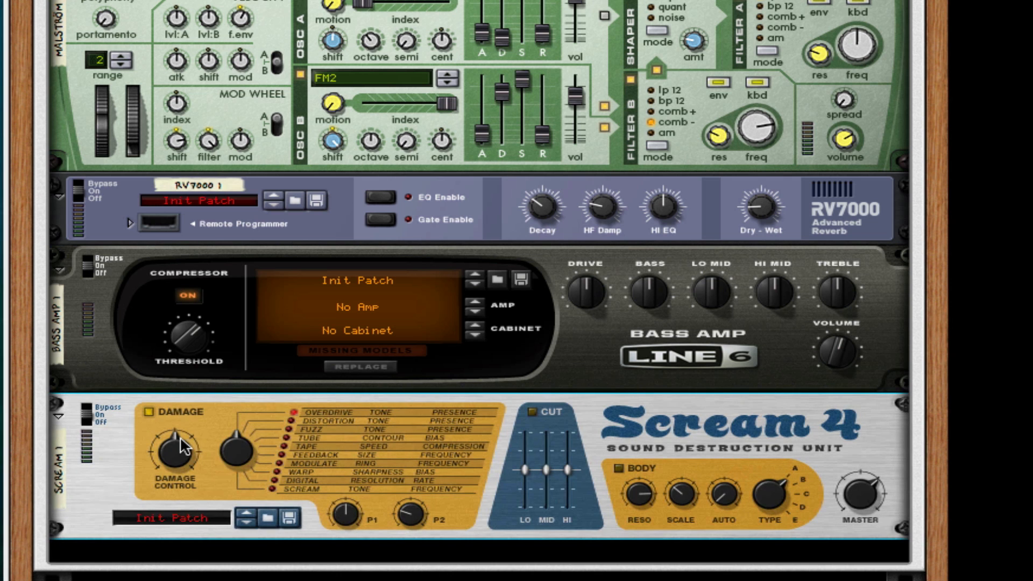
pyautogui.moveTo(237, 448); pyautogui.dragTo(227, 392)
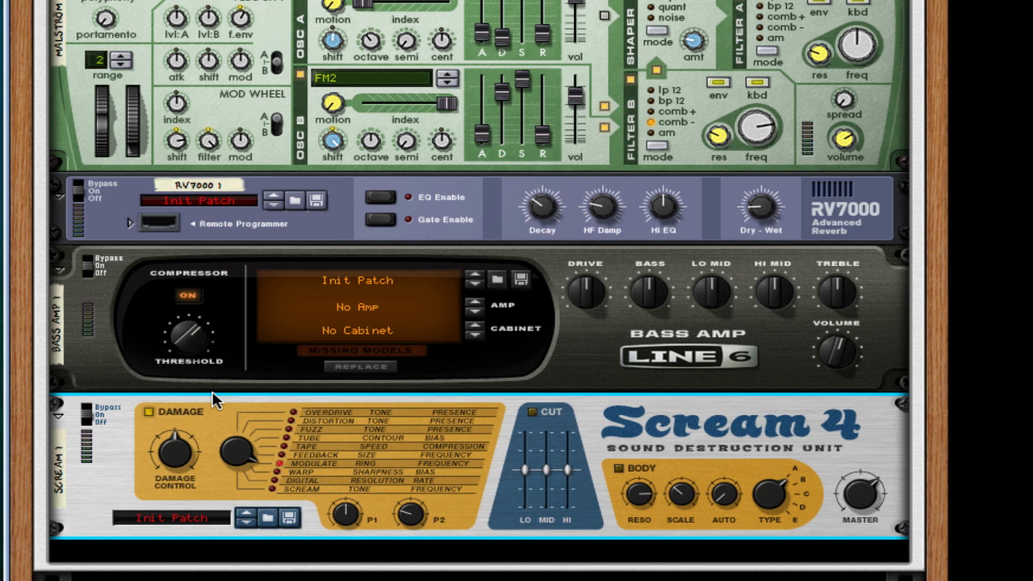
pyautogui.moveTo(344, 486); pyautogui.dragTo(334, 489)
pyautogui.moveTo(165, 453); pyautogui.dragTo(163, 468)
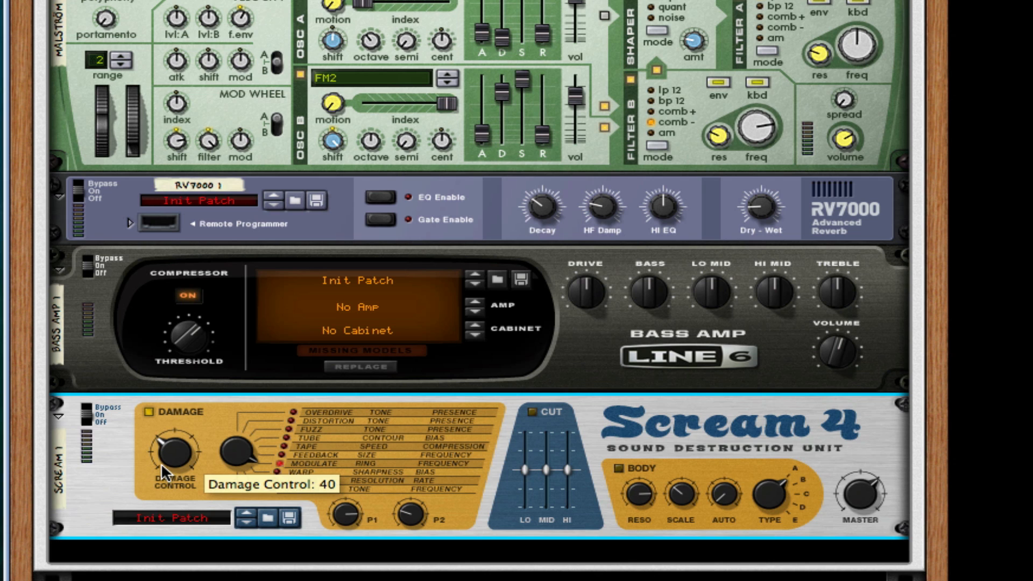
pyautogui.click(620, 469)
# Add an MClass Equalizer after the Scream 4 and enable its Lo Cut, Param 1, Param 2 and Hi Shelf bands.
pyautogui.scroll(-3, 811, 429)
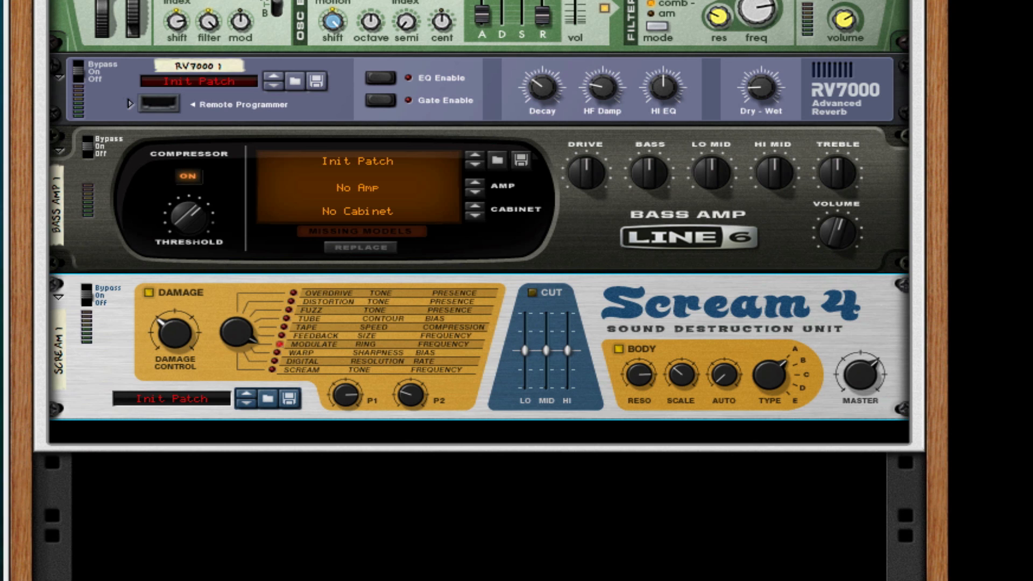
pyautogui.moveTo(1022, 398); pyautogui.dragTo(523, 397)
pyautogui.scroll(-5, 732, 332)
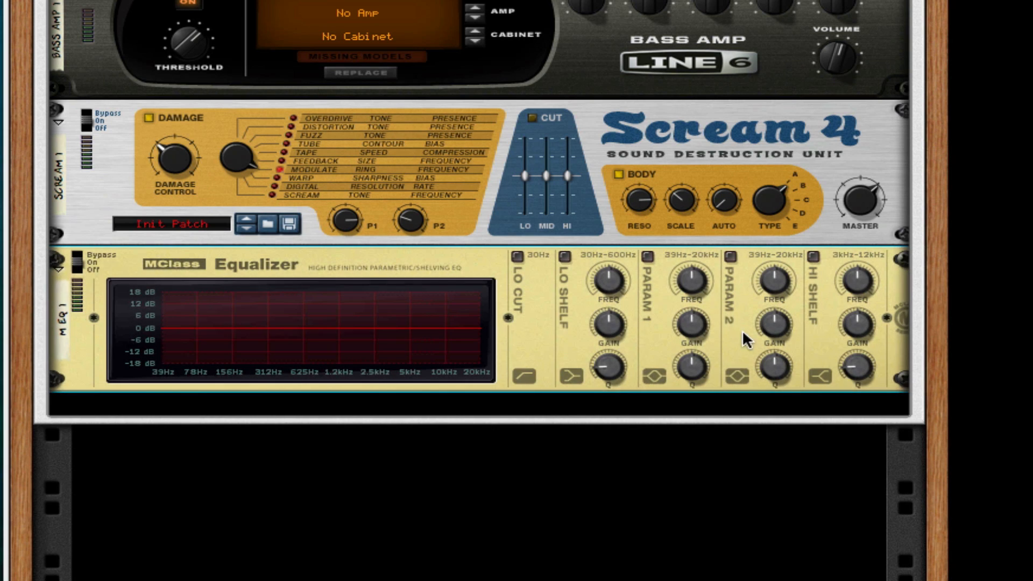
pyautogui.click(517, 256)
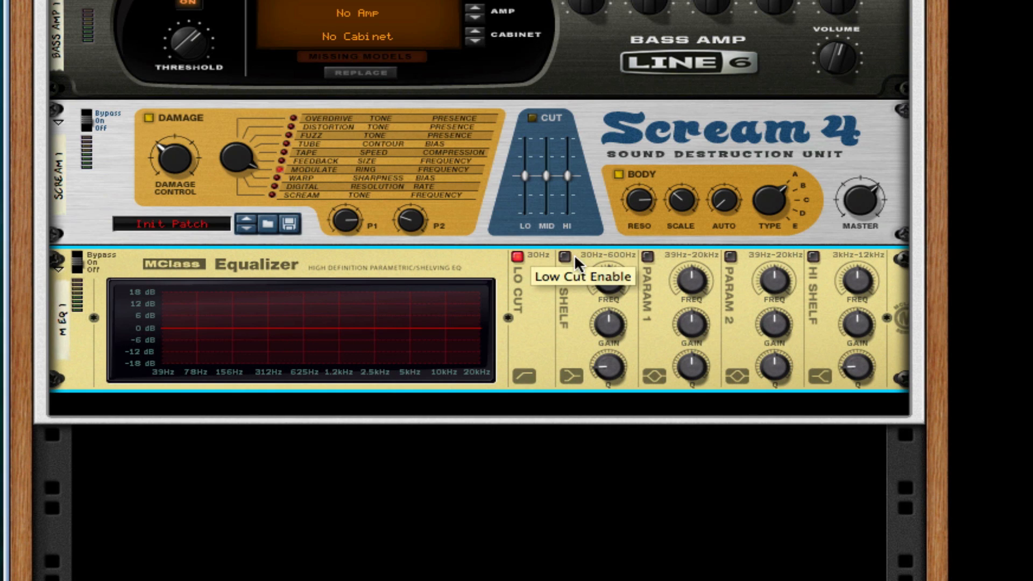
pyautogui.click(647, 256)
pyautogui.click(730, 256)
pyautogui.click(812, 256)
# Shape the equalizer's Param 1 and Param 2 into deep, narrow cuts at about 160 Hz and 4 kHz, with Param 1 gain at -18.3 dB.
pyautogui.moveTo(699, 276); pyautogui.dragTo(676, 438)
pyautogui.moveTo(688, 364); pyautogui.dragTo(795, 319)
pyautogui.moveTo(794, 274); pyautogui.dragTo(794, 260)
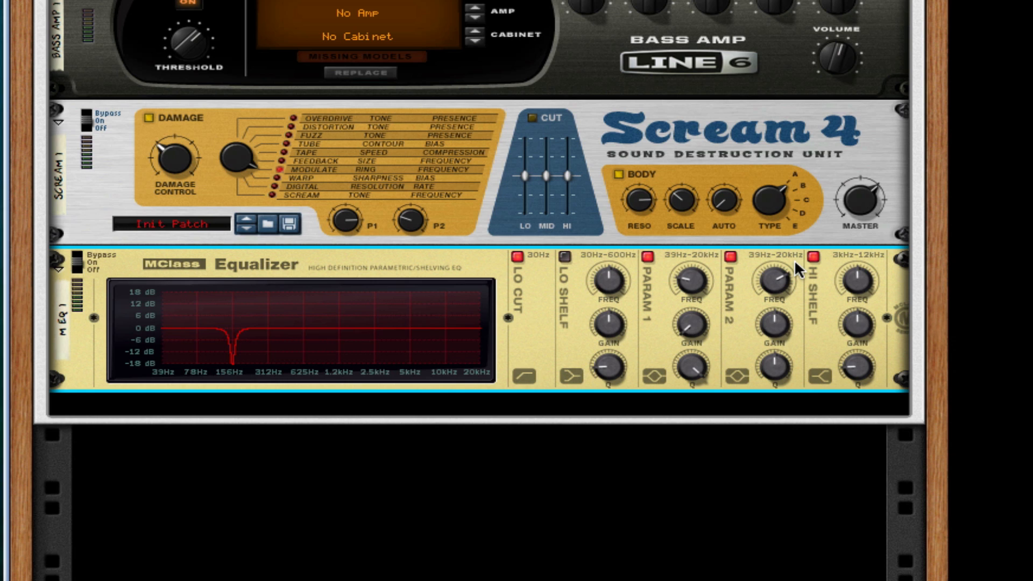
pyautogui.moveTo(782, 328); pyautogui.dragTo(687, 437)
pyautogui.moveTo(779, 369); pyautogui.dragTo(778, 350)
# Lower the equalizer's Hi Shelf frequency to its minimum, raise its gain slightly and turn its Q to maximum.
pyautogui.moveTo(860, 289); pyautogui.dragTo(850, 410)
pyautogui.moveTo(863, 318); pyautogui.dragTo(864, 311)
pyautogui.moveTo(864, 366); pyautogui.dragTo(860, 102)
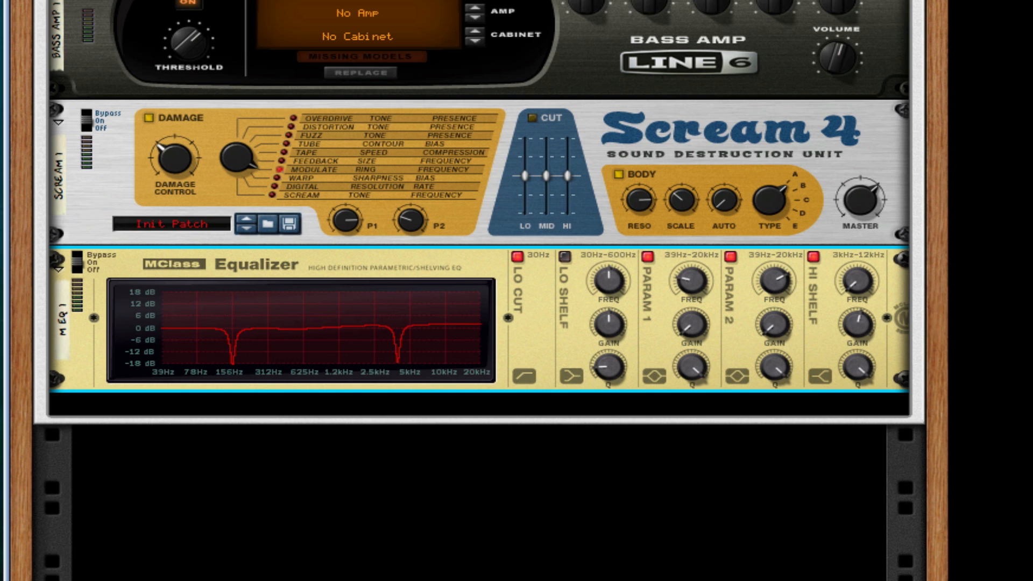
# Add an MClass Maximizer after the equalizer with release on Auto and Soft Clip enabled at its maximum amount.
pyautogui.moveTo(1022, 431); pyautogui.dragTo(584, 360)
pyautogui.click(323, 402)
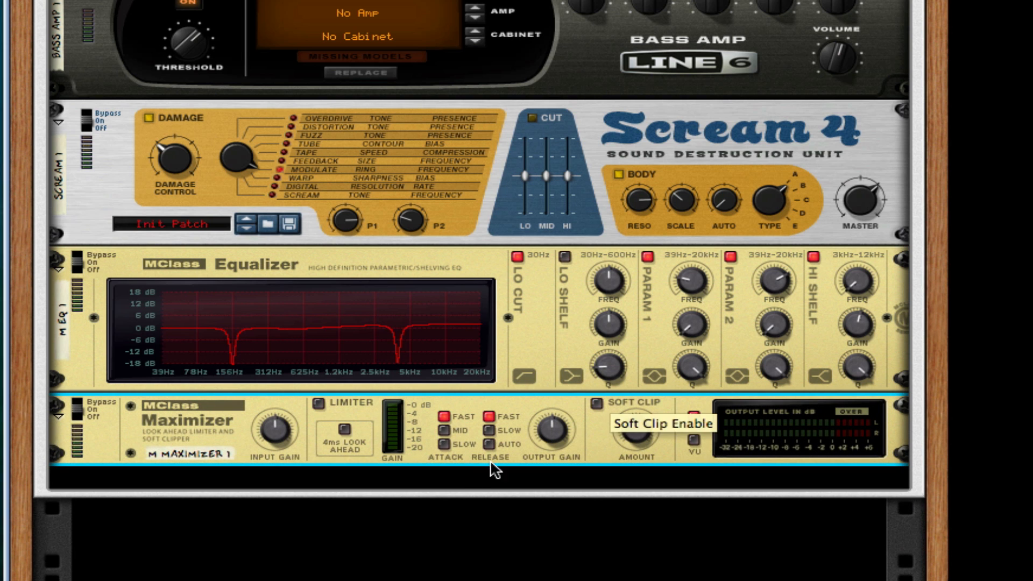
pyautogui.click(596, 403)
pyautogui.moveTo(640, 427); pyautogui.dragTo(641, 372)
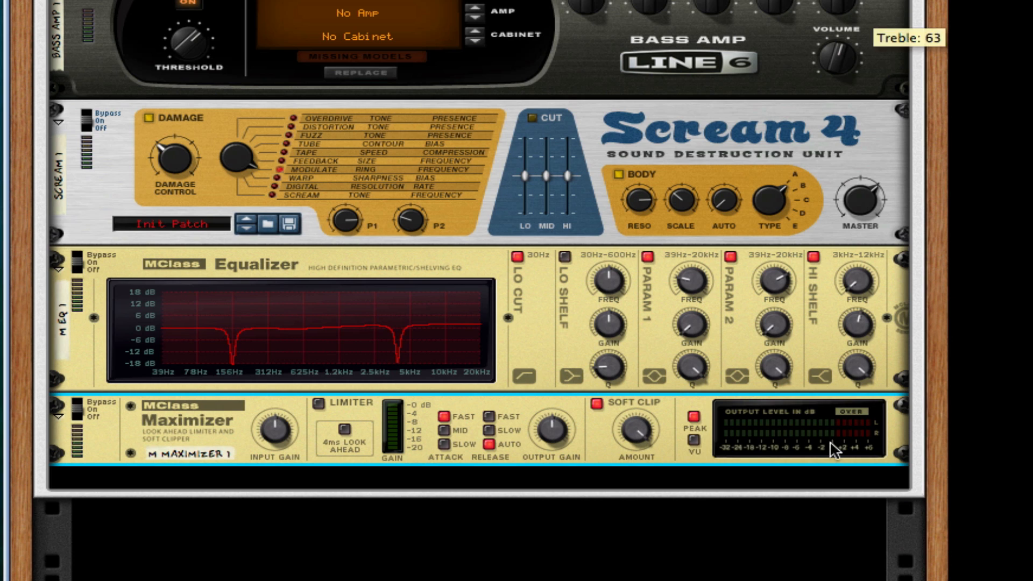
# Adjust the Malström's filter envelope: attack near maximum, decay 30, sustain at minimum and a longer release.
pyautogui.moveTo(684, 327)
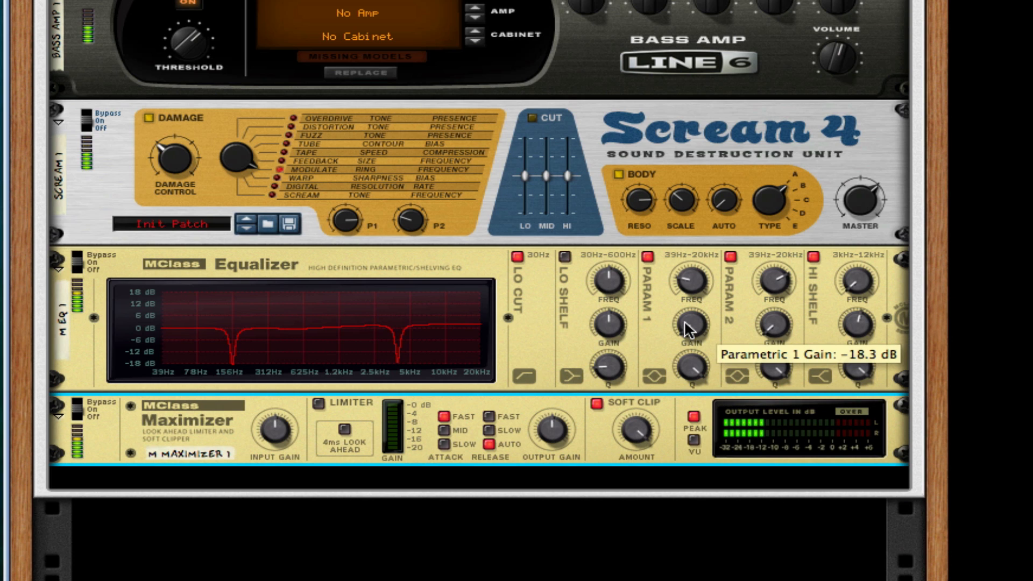
pyautogui.moveTo(612, 318)
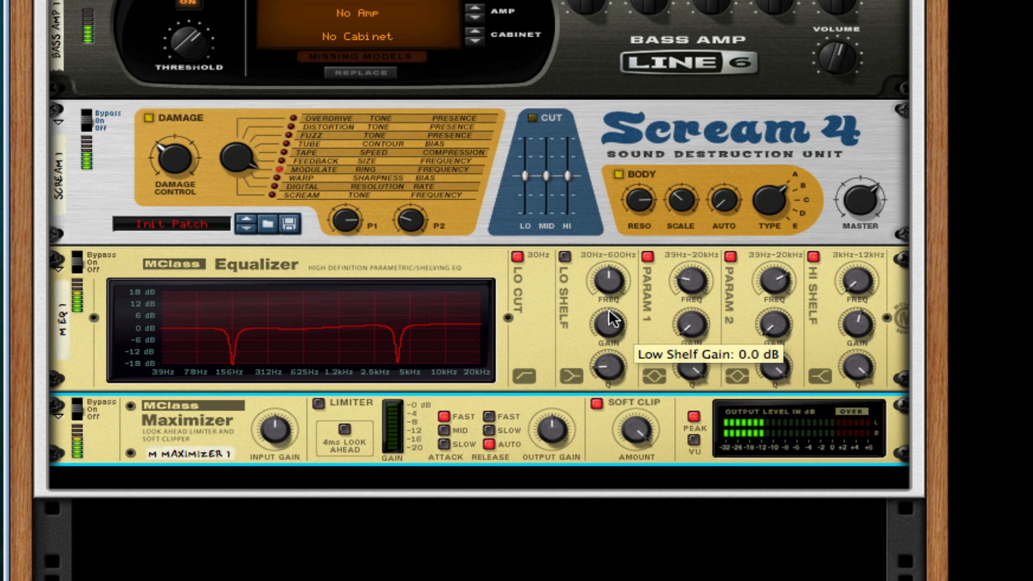
pyautogui.scroll(10, 609, 311)
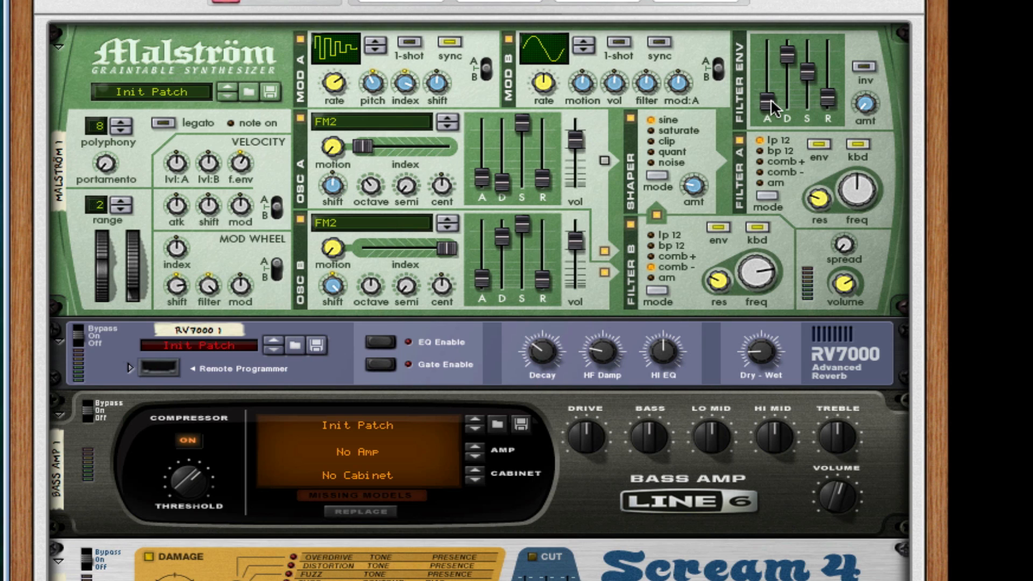
pyautogui.moveTo(772, 108); pyautogui.dragTo(782, 11)
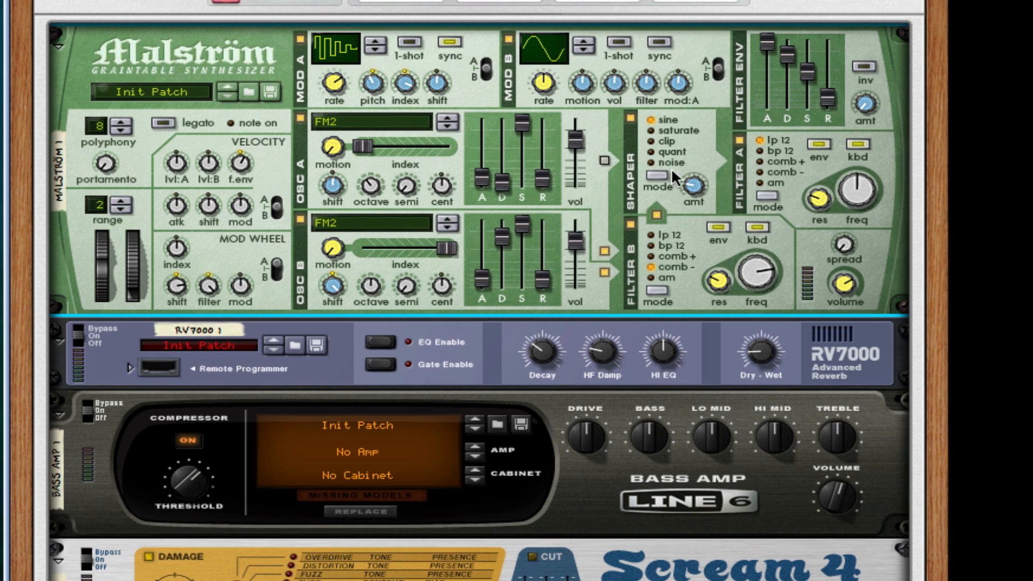
pyautogui.moveTo(773, 38); pyautogui.dragTo(786, 88)
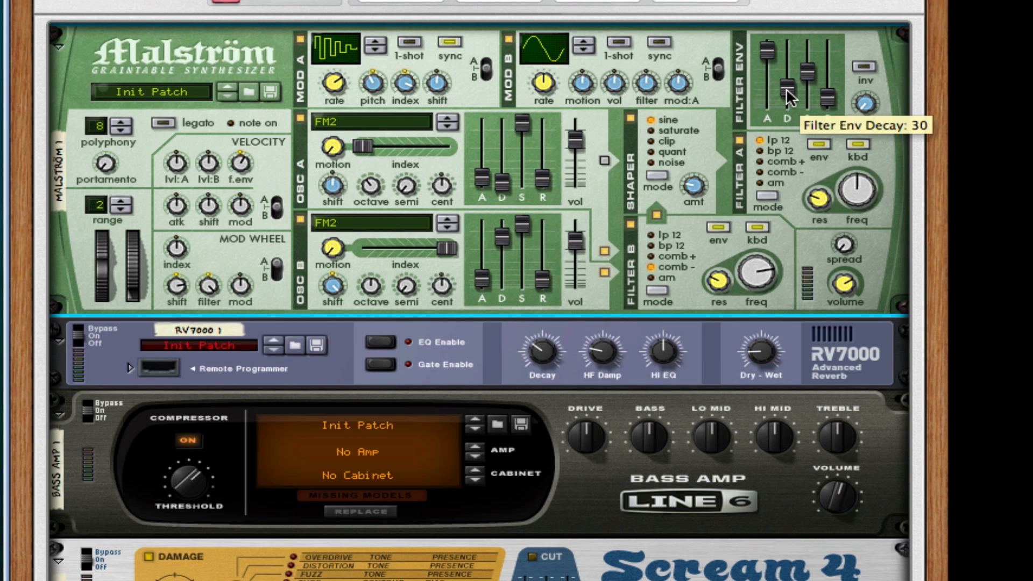
pyautogui.moveTo(799, 68); pyautogui.dragTo(807, 105)
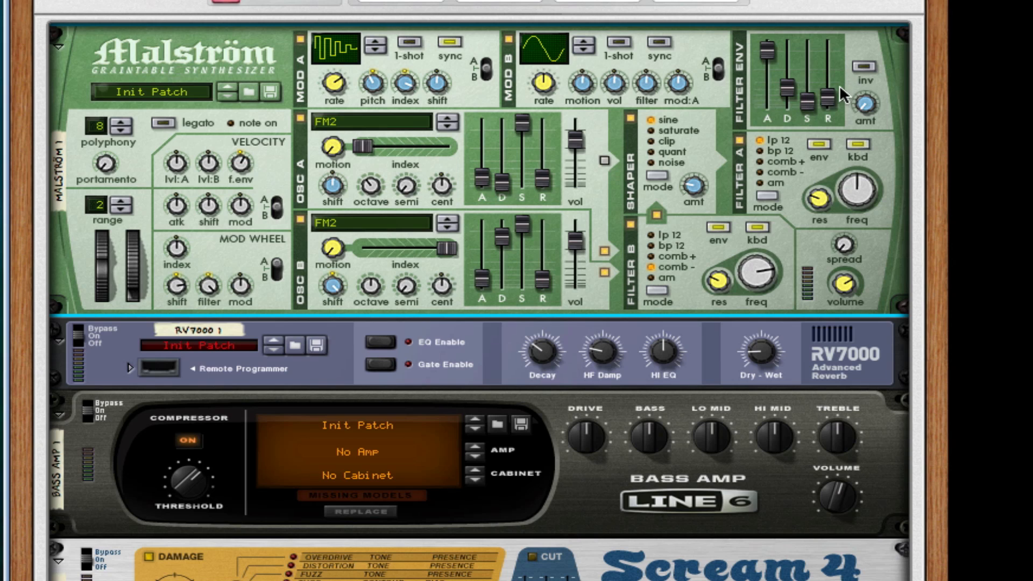
pyautogui.moveTo(834, 85); pyautogui.dragTo(867, 79)
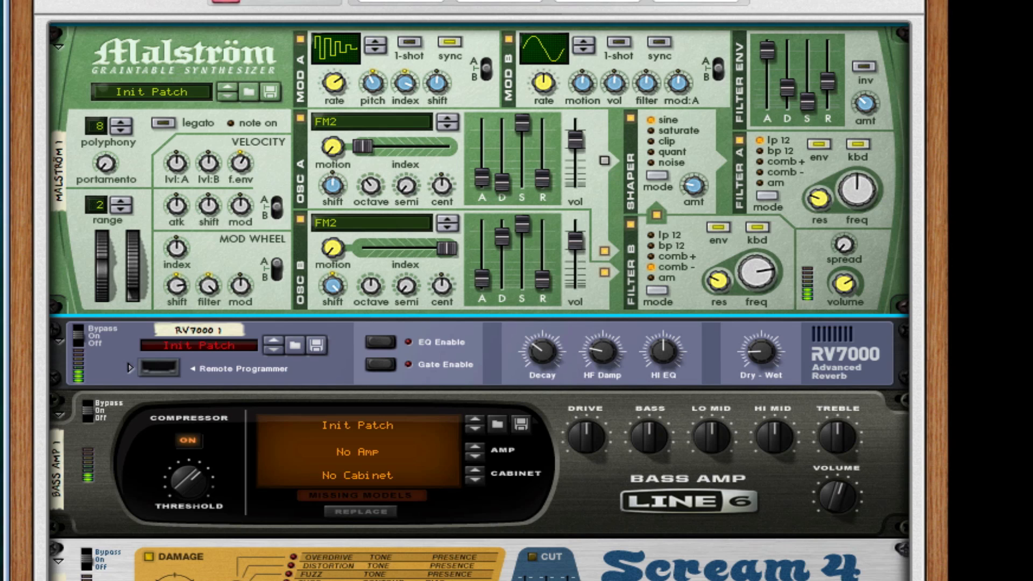
# Add an AutoArp above the Malström and cable its main Gate and CV outputs to the Malström's sequencer control inputs.
pyautogui.click(837, 383)
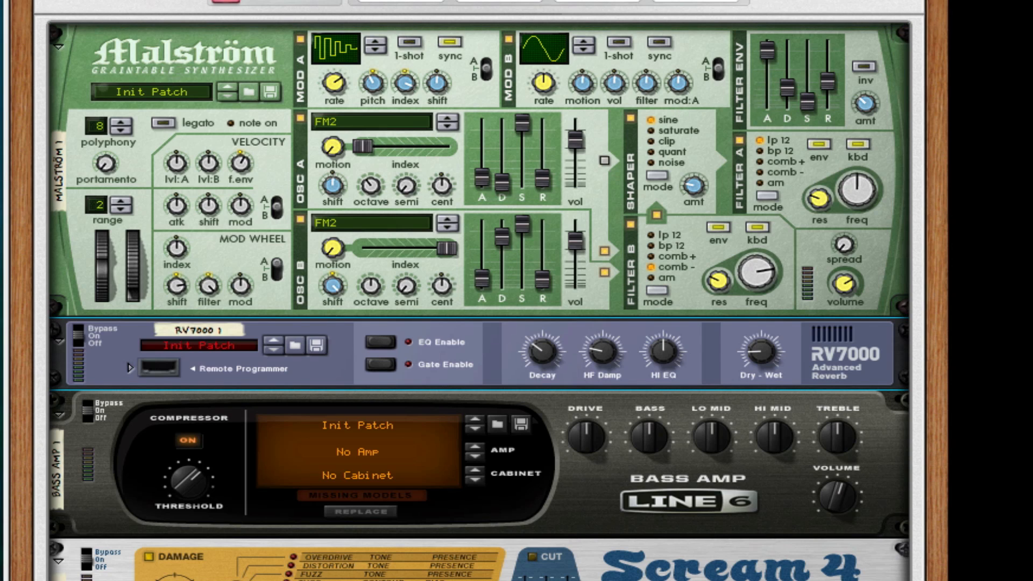
pyautogui.moveTo(947, 178); pyautogui.dragTo(667, 75)
pyautogui.scroll(-4, 437, 222)
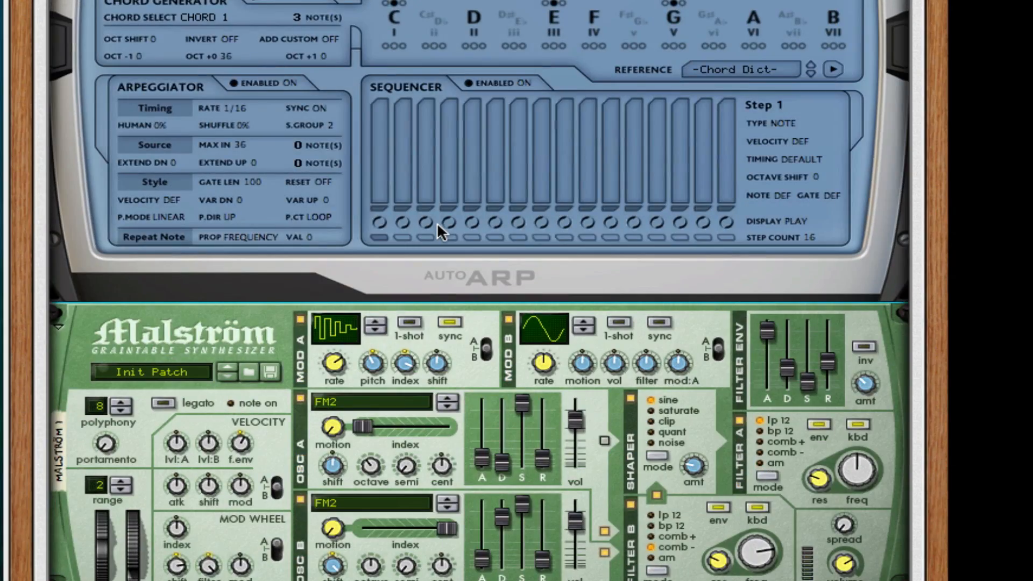
pyautogui.press('Tab')
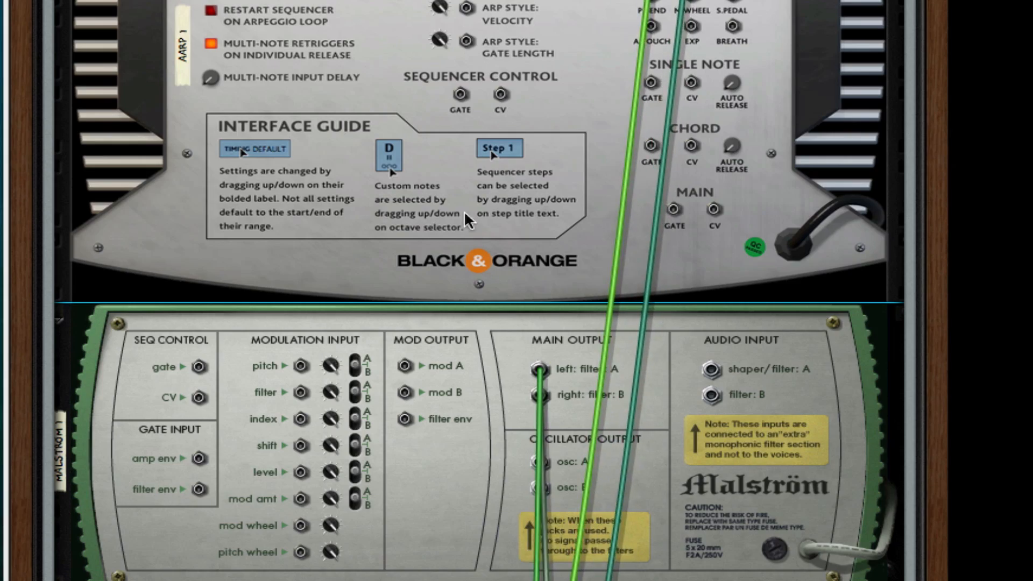
pyautogui.scroll(-2, 439, 218)
pyautogui.moveTo(673, 98); pyautogui.dragTo(716, 102)
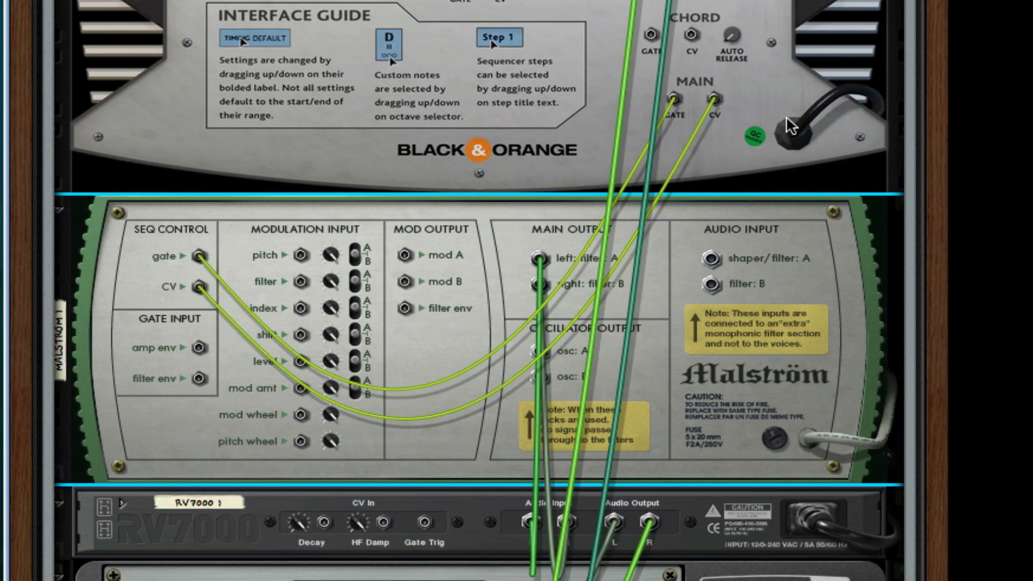
pyautogui.press('Tab')
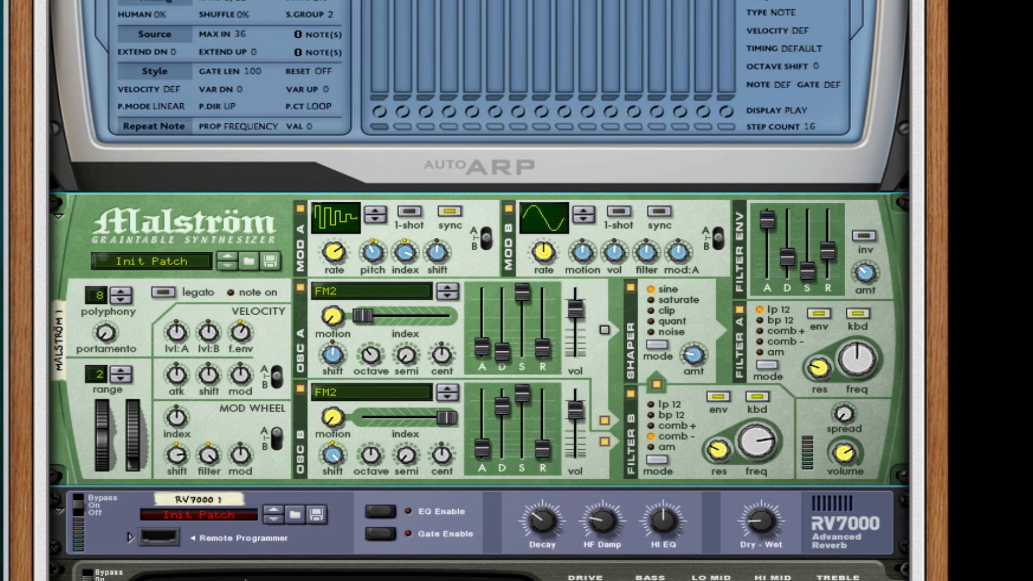
# Load the "Roll Your Own" patch from the sirsedric folder into the AutoArp.
pyautogui.press('super+b')
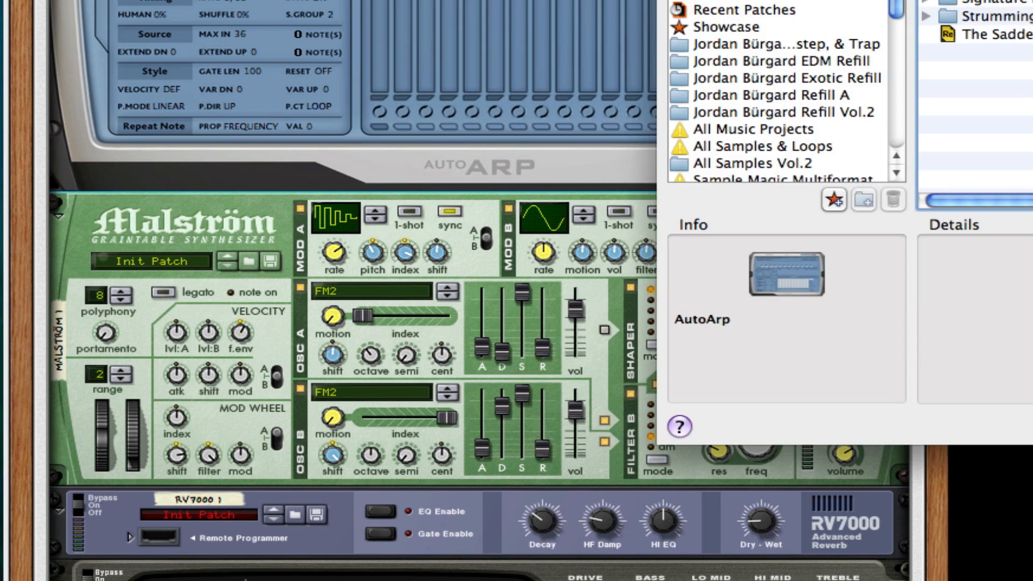
pyautogui.moveTo(983, 1); pyautogui.dragTo(468, 1)
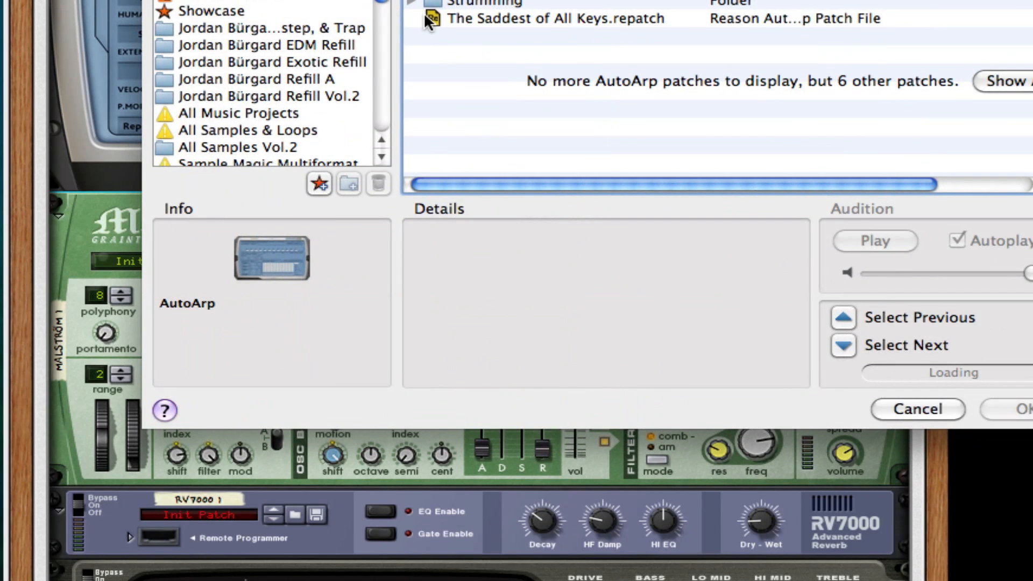
pyautogui.click(412, 0)
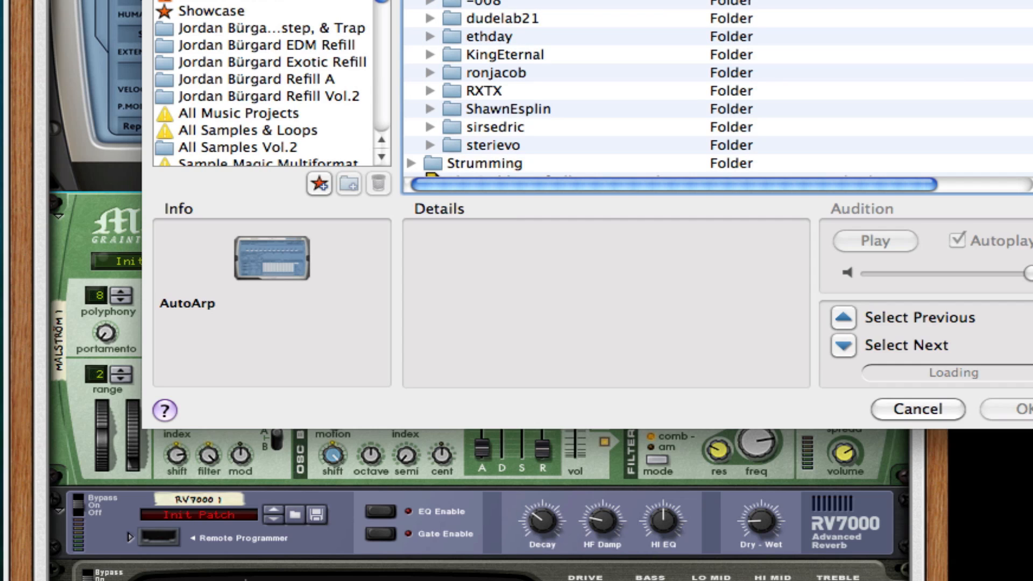
pyautogui.click(430, 127)
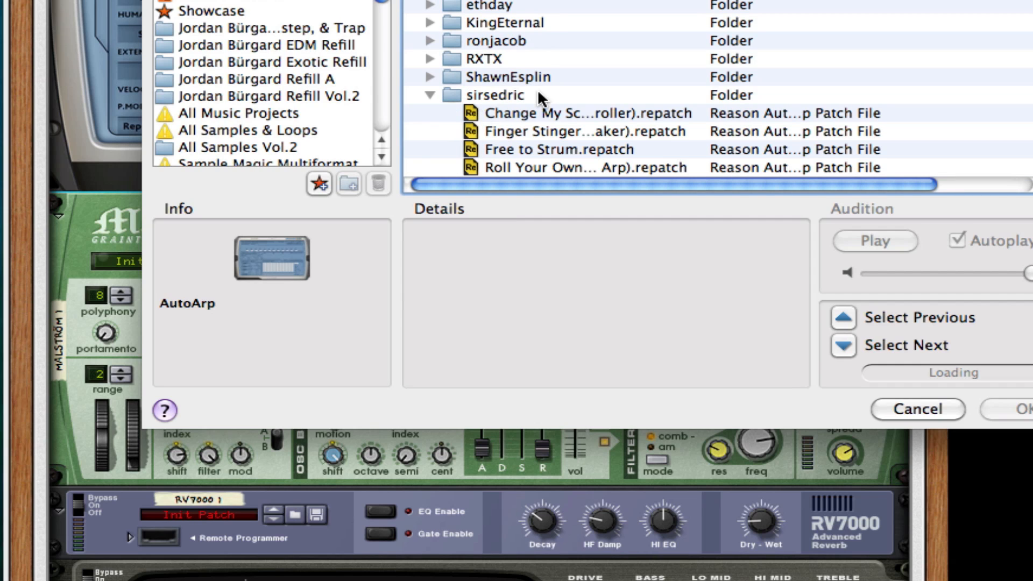
pyautogui.scroll(-2, 539, 92)
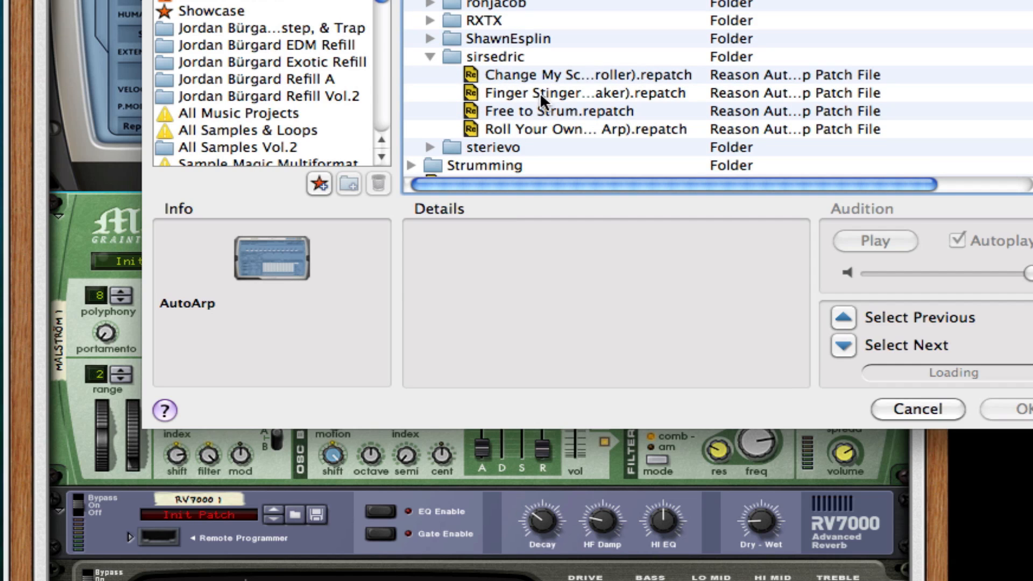
pyautogui.click(608, 134)
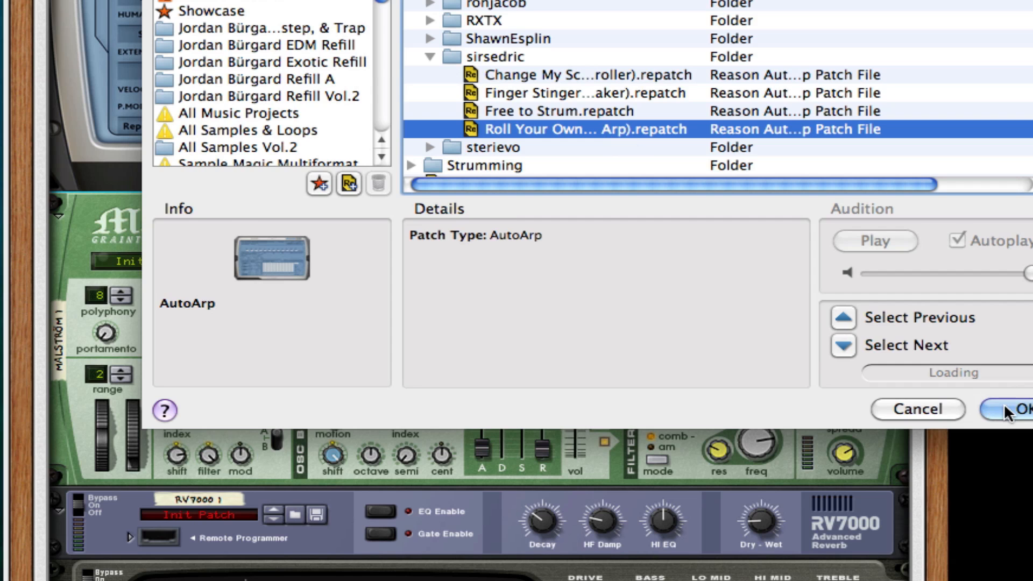
pyautogui.click(1004, 409)
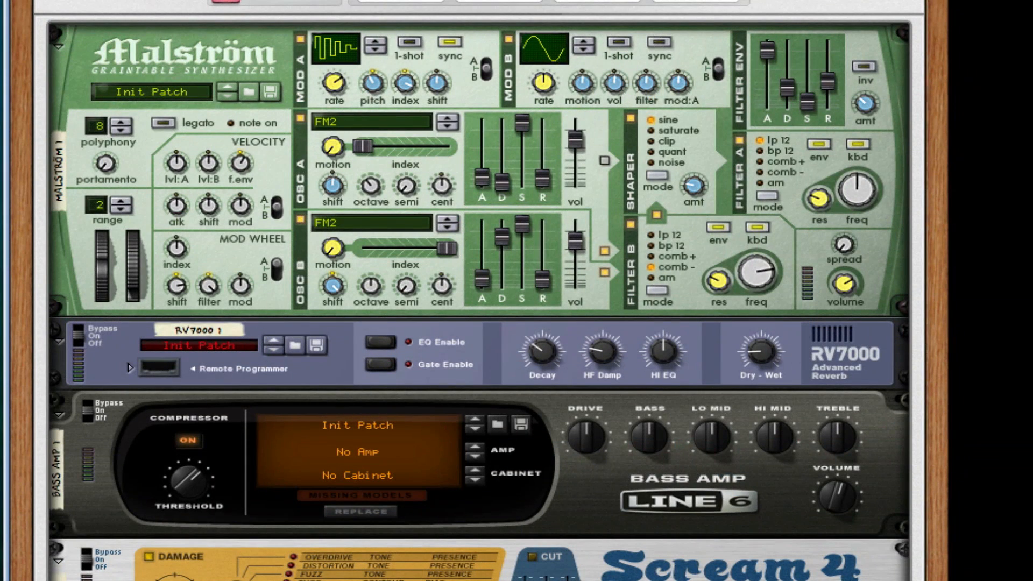
# Route Rotary 1 to the Scream 1 Damage Control in the Combinator's modulation routing.
pyautogui.scroll(-3, 479, 291)
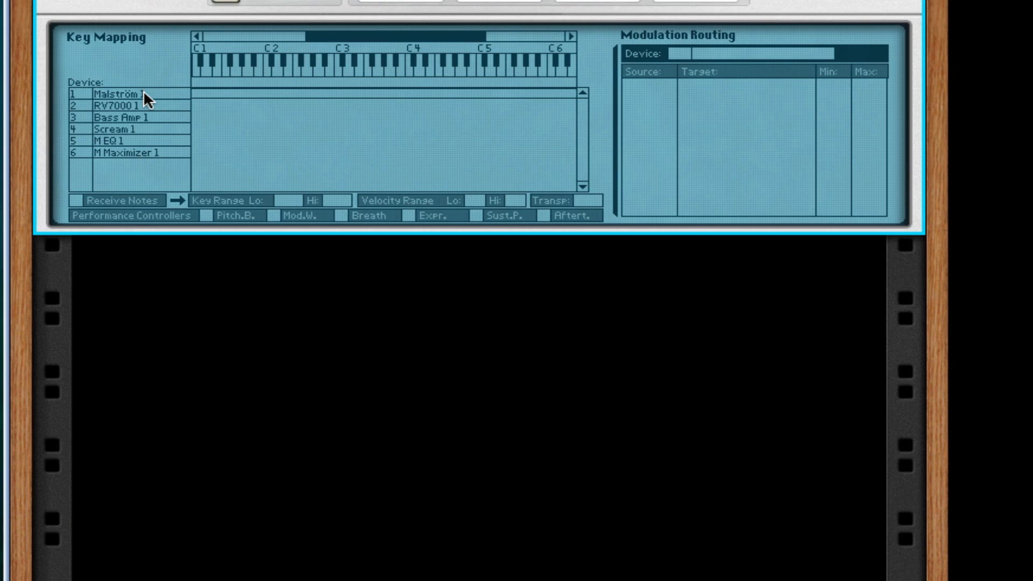
pyautogui.click(144, 130)
pyautogui.click(715, 83)
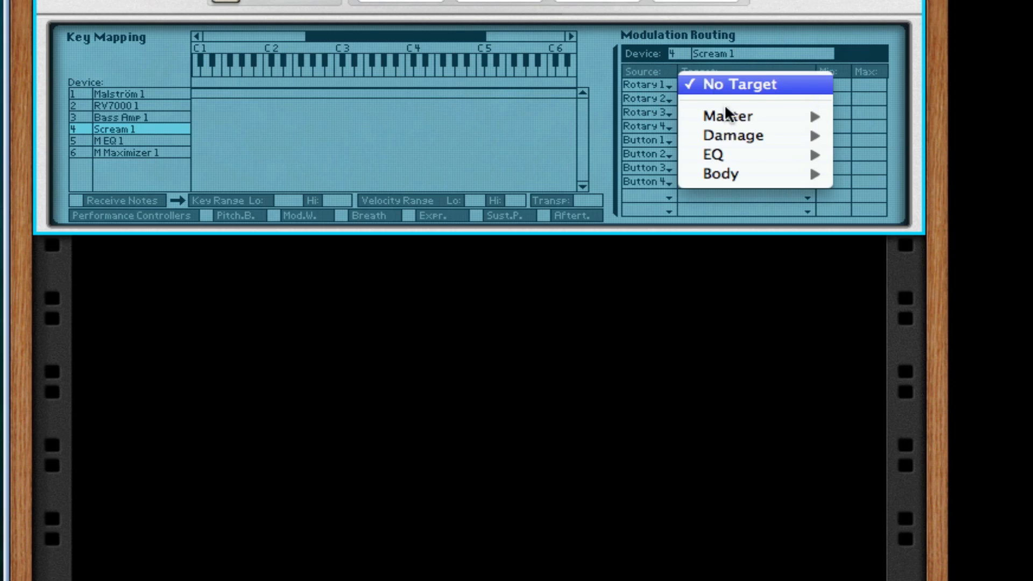
pyautogui.moveTo(800, 119)
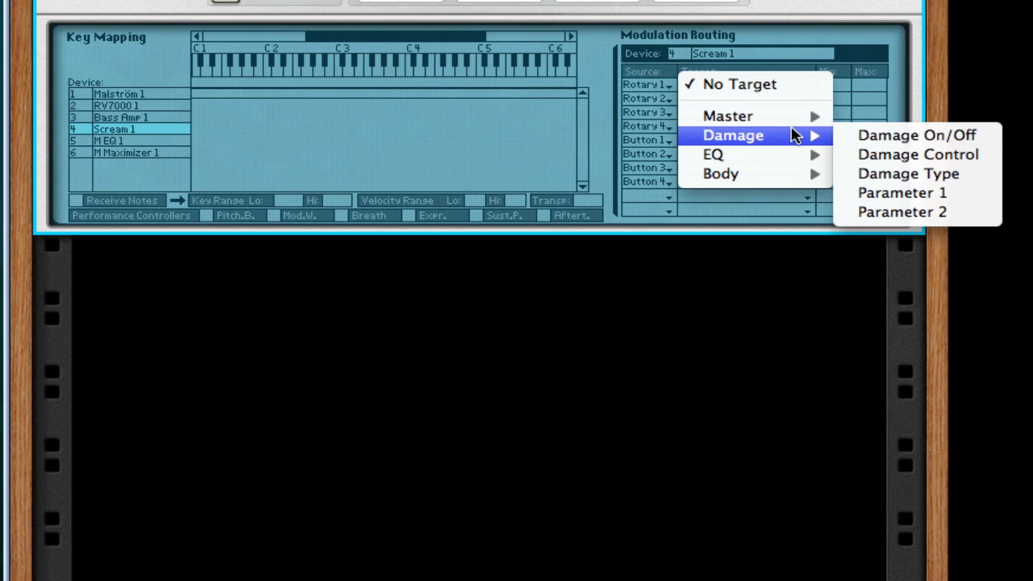
pyautogui.click(878, 151)
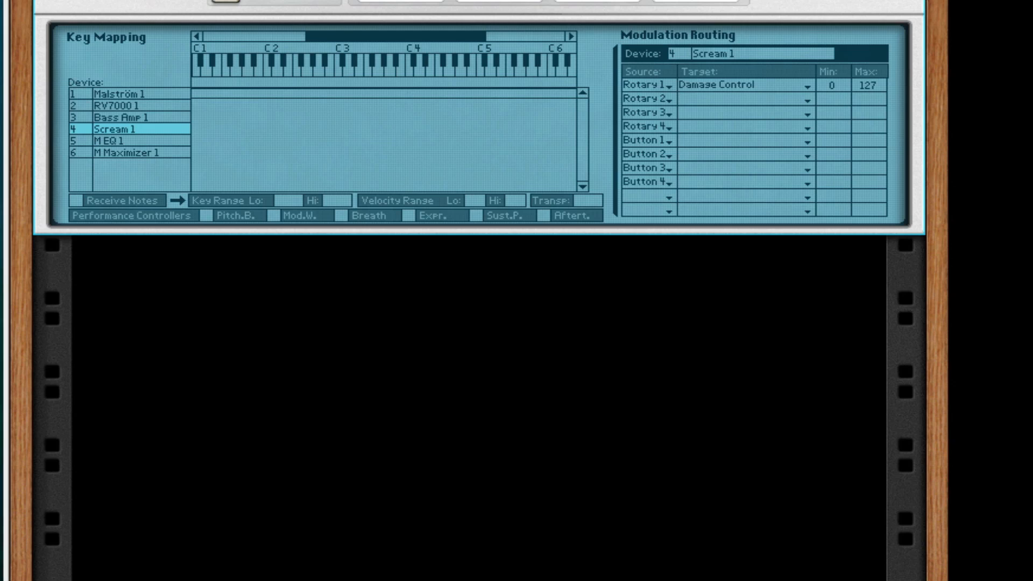
# Route Button 1 to Scream 1's Enabled parameter with Min 2 and Max 1, and show the Combinator's devices.
pyautogui.click(693, 137)
pyautogui.moveTo(771, 192)
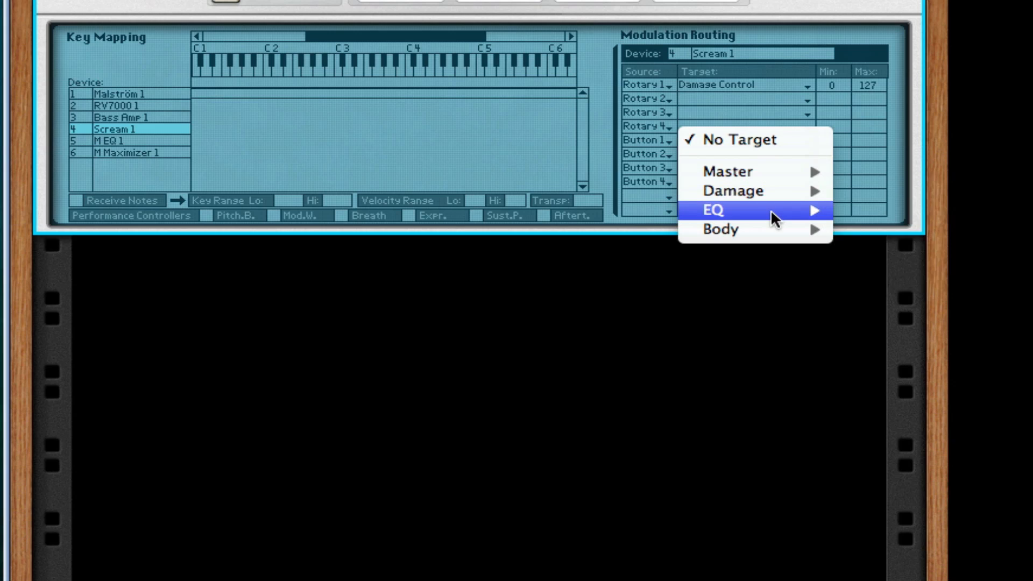
pyautogui.moveTo(770, 172)
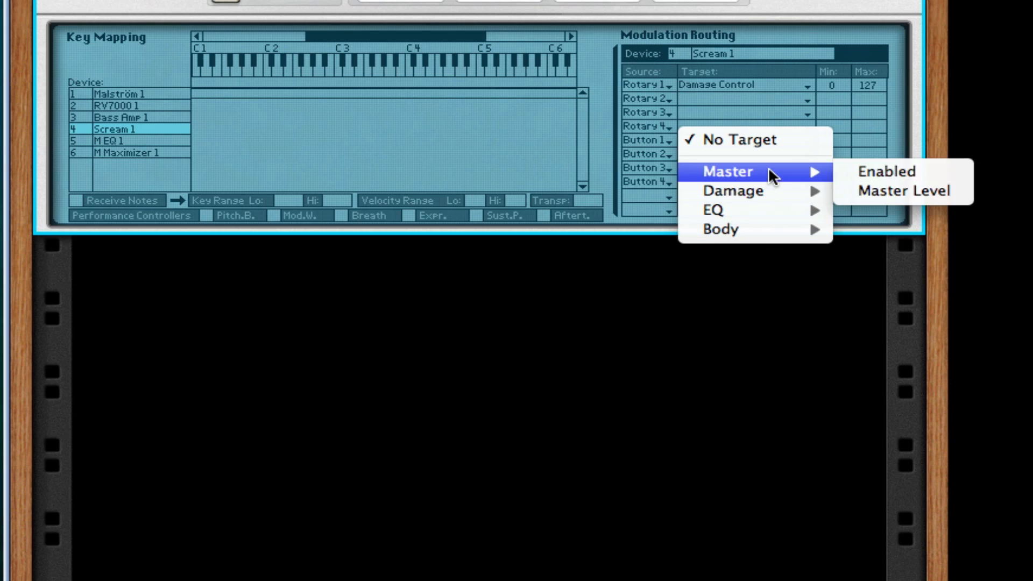
pyautogui.click(922, 172)
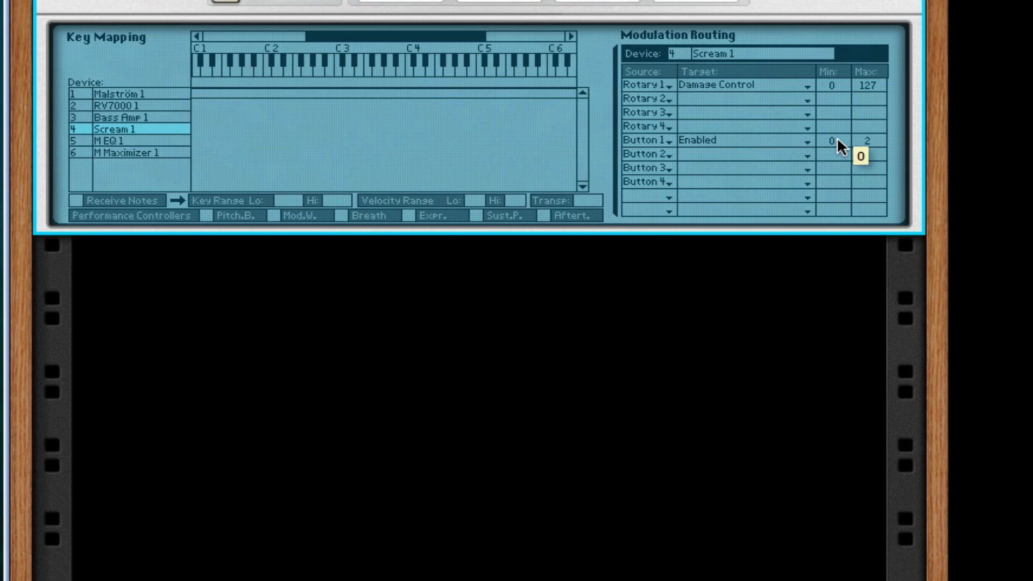
pyautogui.moveTo(884, 211); pyautogui.dragTo(742, 199)
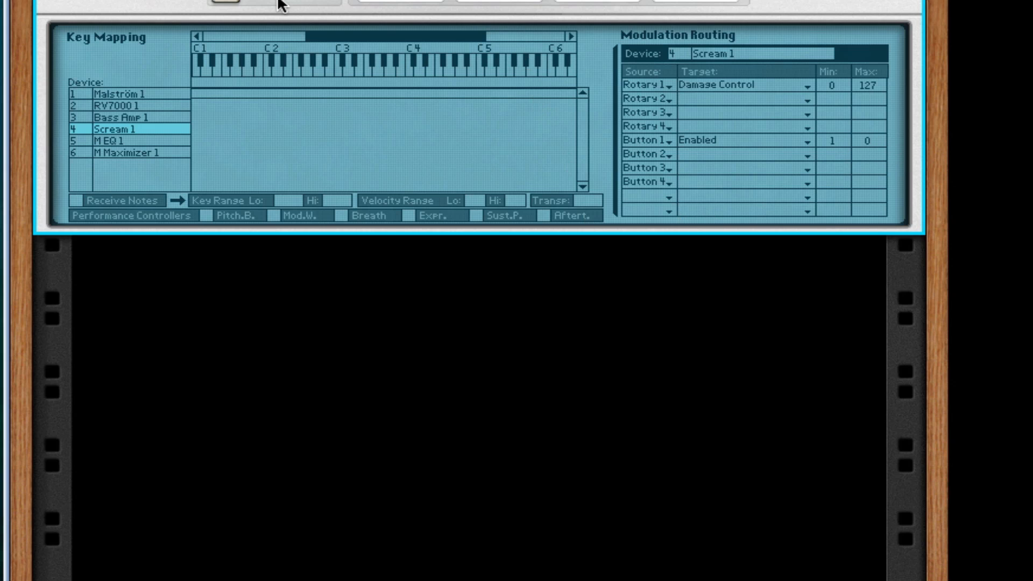
pyautogui.click(239, 4)
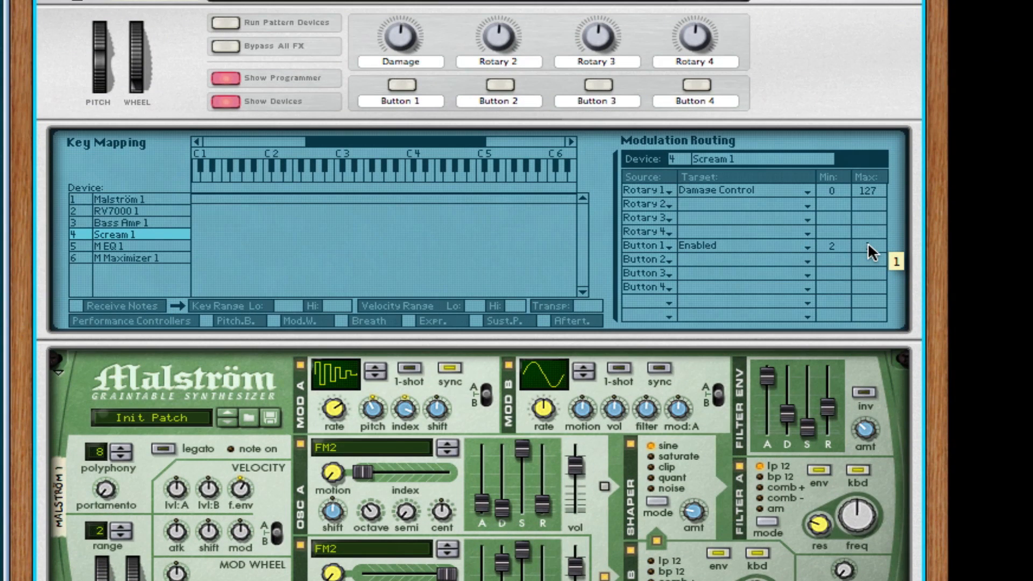
pyautogui.moveTo(867, 243); pyautogui.dragTo(867, 241)
# Test the first Combinator button by toggling it on and off, and rename it On.
pyautogui.click(398, 85)
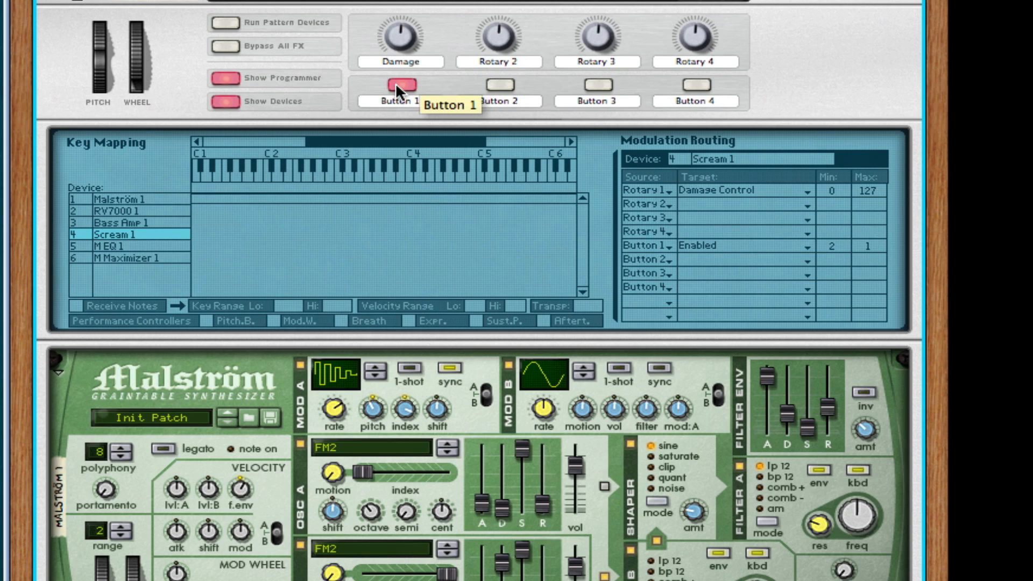
pyautogui.click(397, 84)
pyautogui.doubleClick(408, 102)
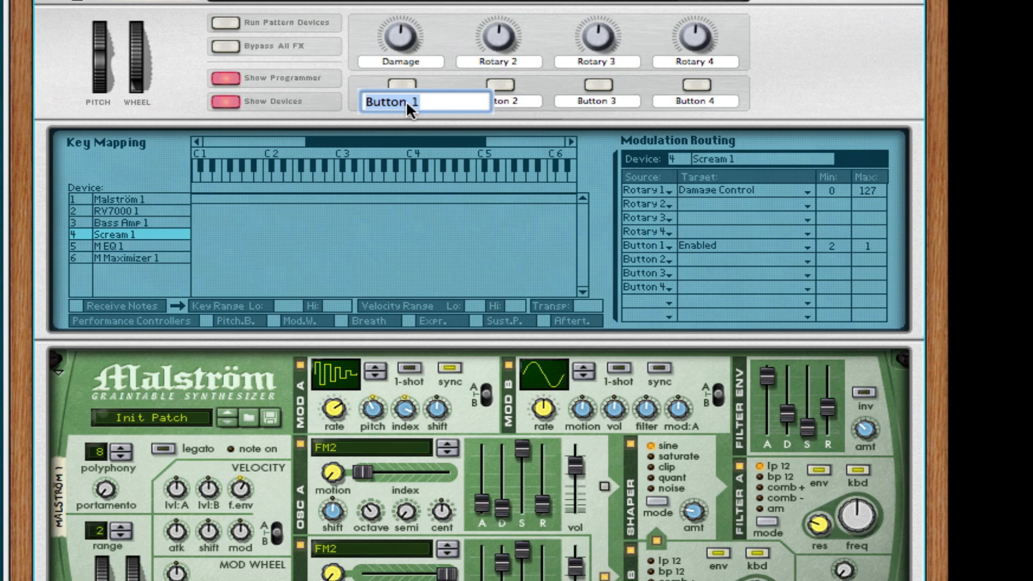
pyautogui.write('On')
pyautogui.press('Return')
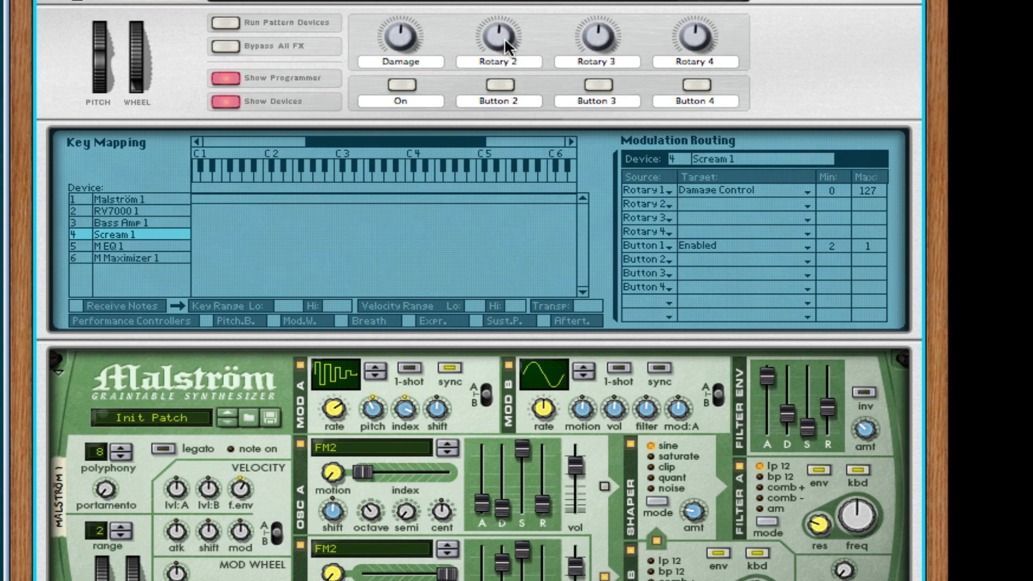
# Route Rotary 2 to Scream 1's damage Parameter 1 and rename the knob Cabinet.
pyautogui.click(711, 209)
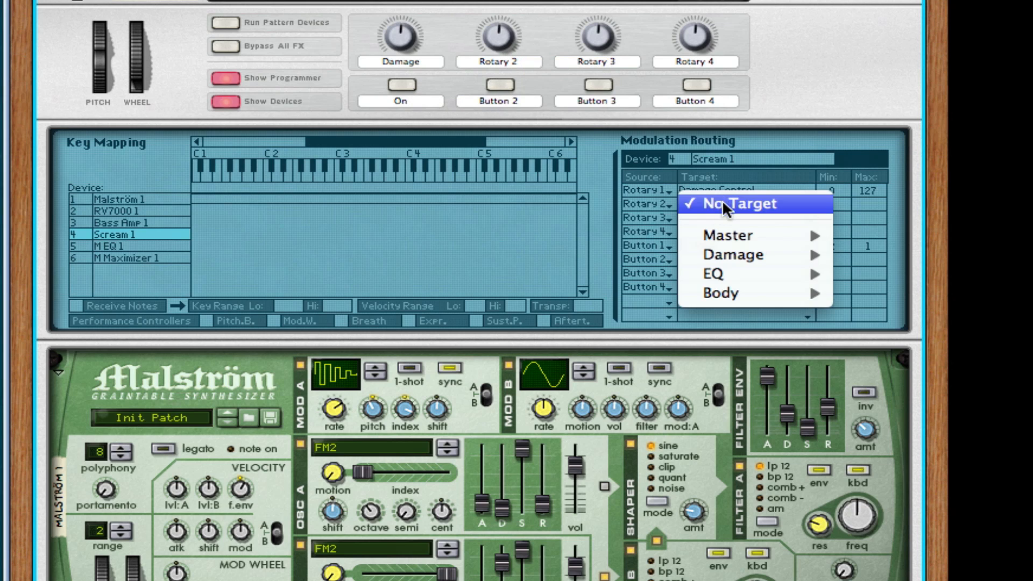
pyautogui.moveTo(729, 234)
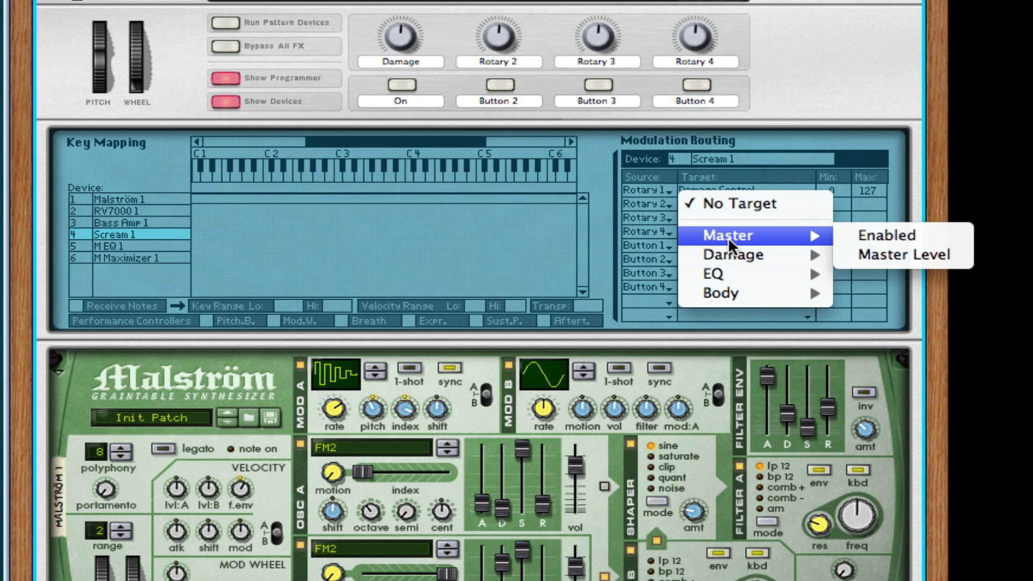
pyautogui.moveTo(731, 261)
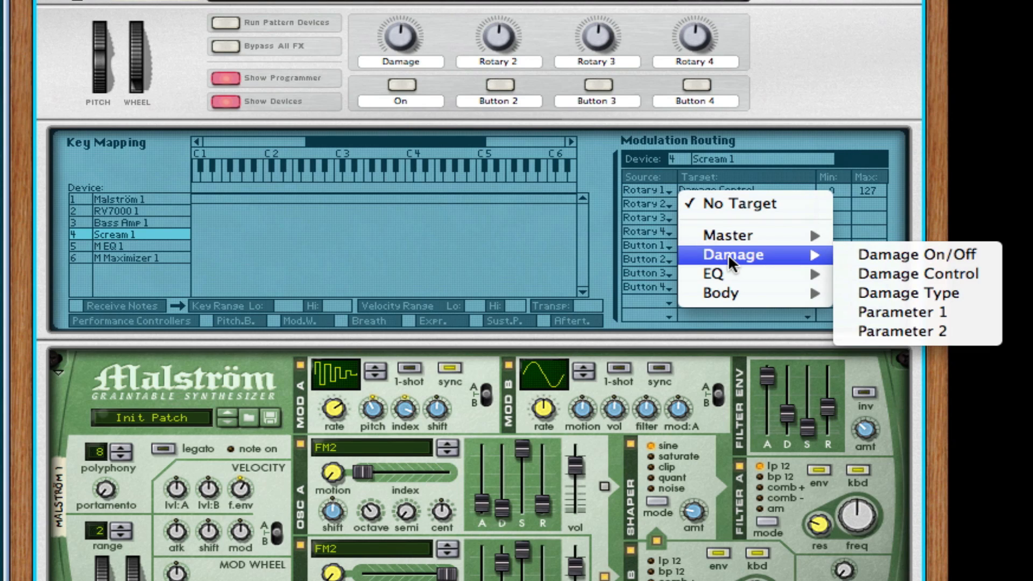
pyautogui.click(875, 311)
pyautogui.doubleClick(489, 61)
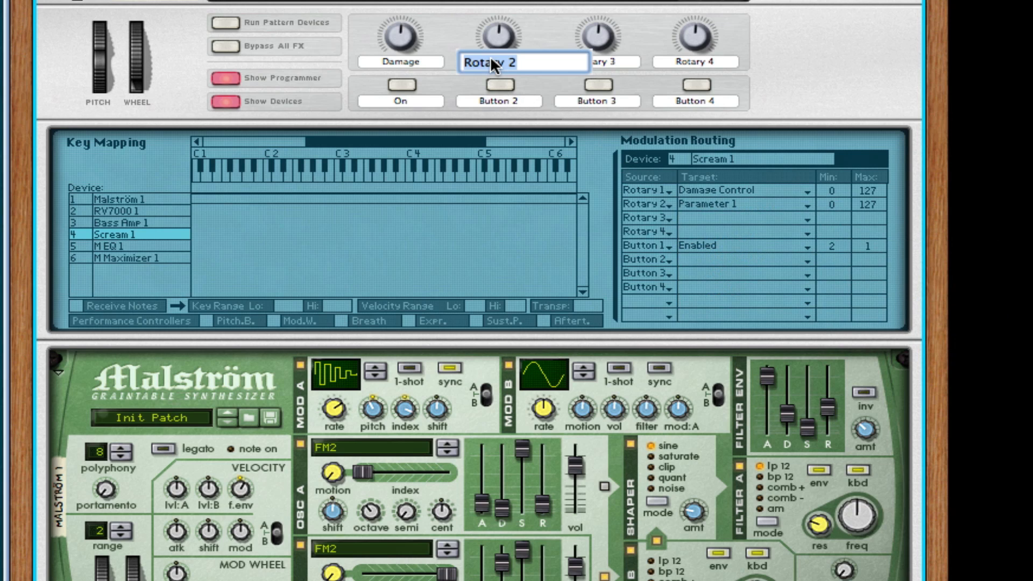
pyautogui.write('Cabinet')
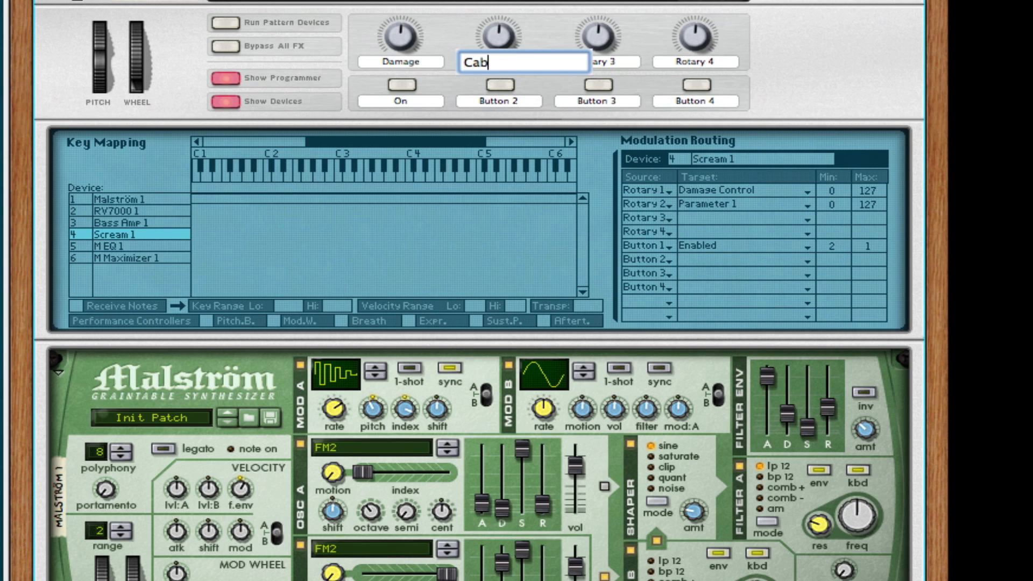
pyautogui.press('Return')
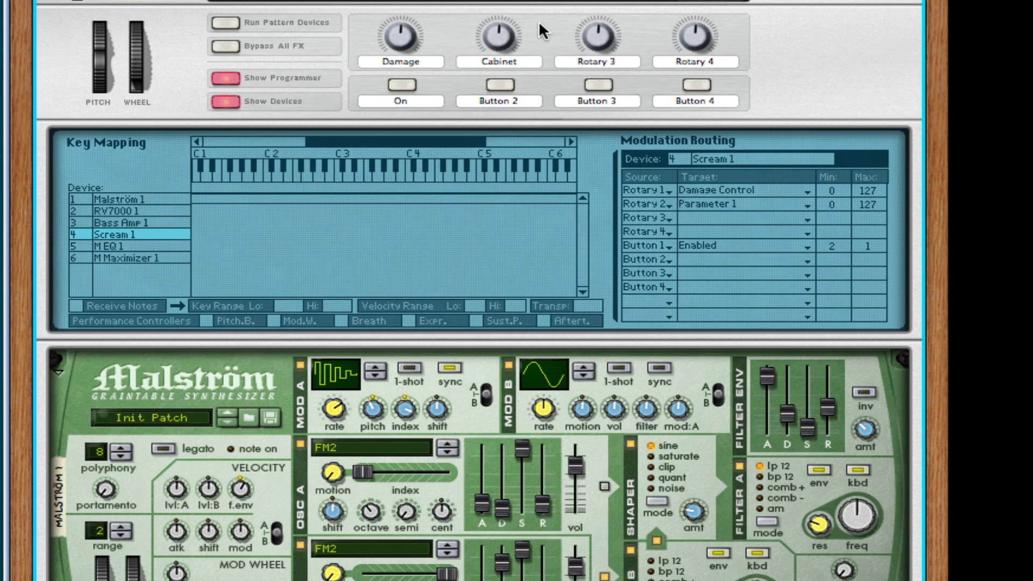
# Rename Rotary 3 as Mouth and route it to Scream 1's damage Parameter 2.
pyautogui.doubleClick(591, 62)
pyautogui.write('Mo')
pyautogui.press('Escape')
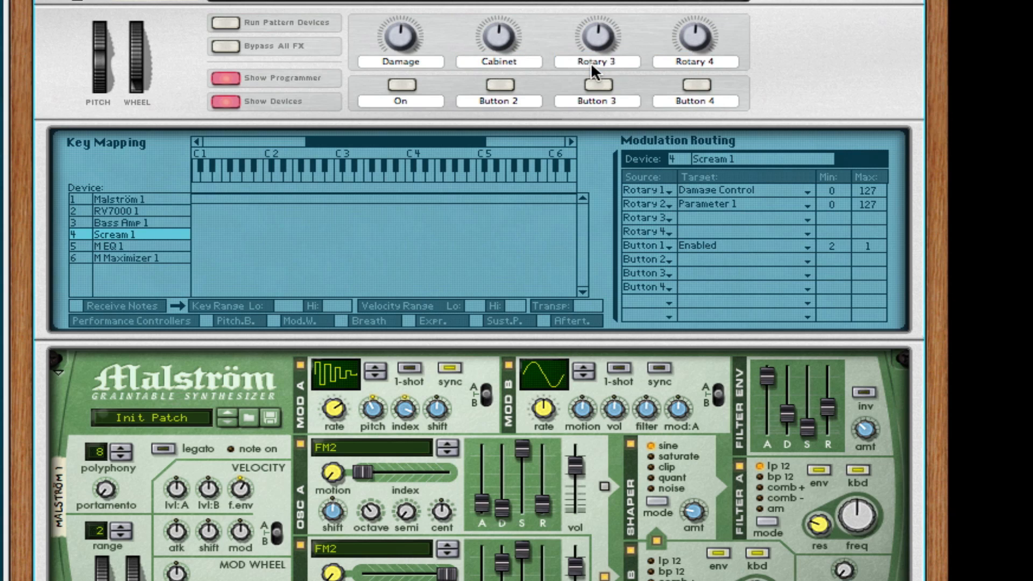
pyautogui.click(720, 218)
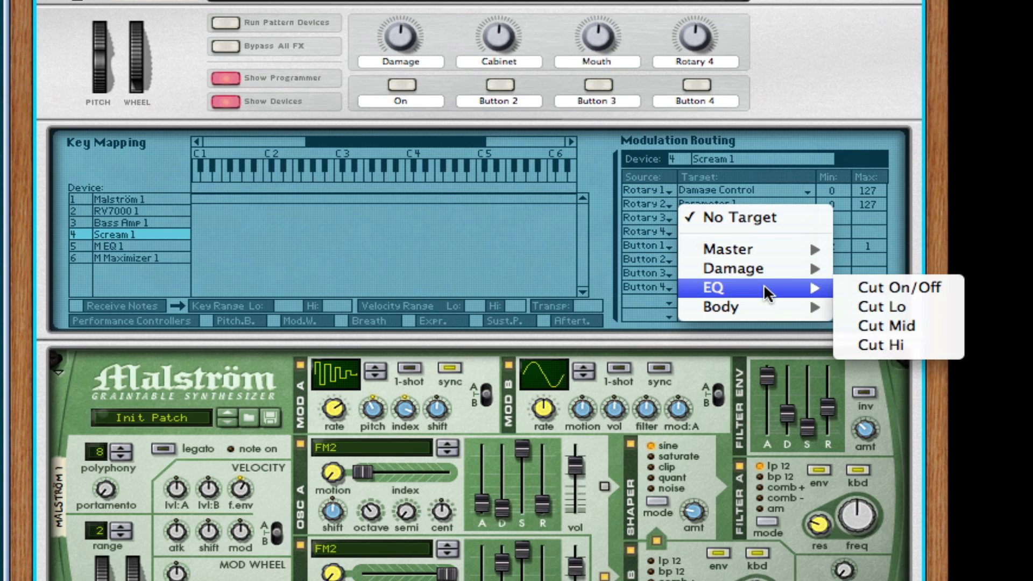
pyautogui.moveTo(770, 269)
pyautogui.click(895, 338)
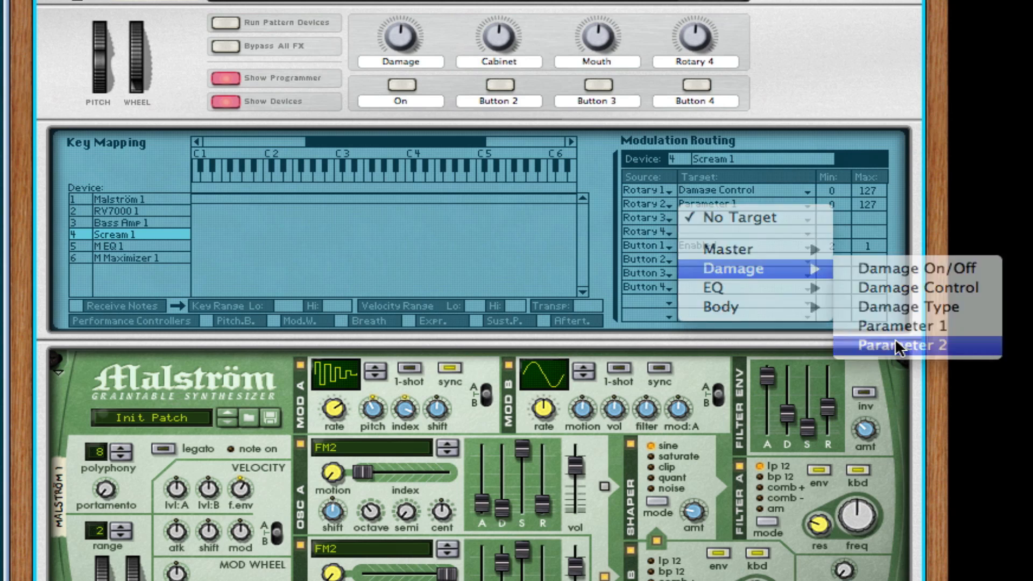
# Rename the Combinator's Rotary 4 knob as A B C D E.
pyautogui.doubleClick(684, 61)
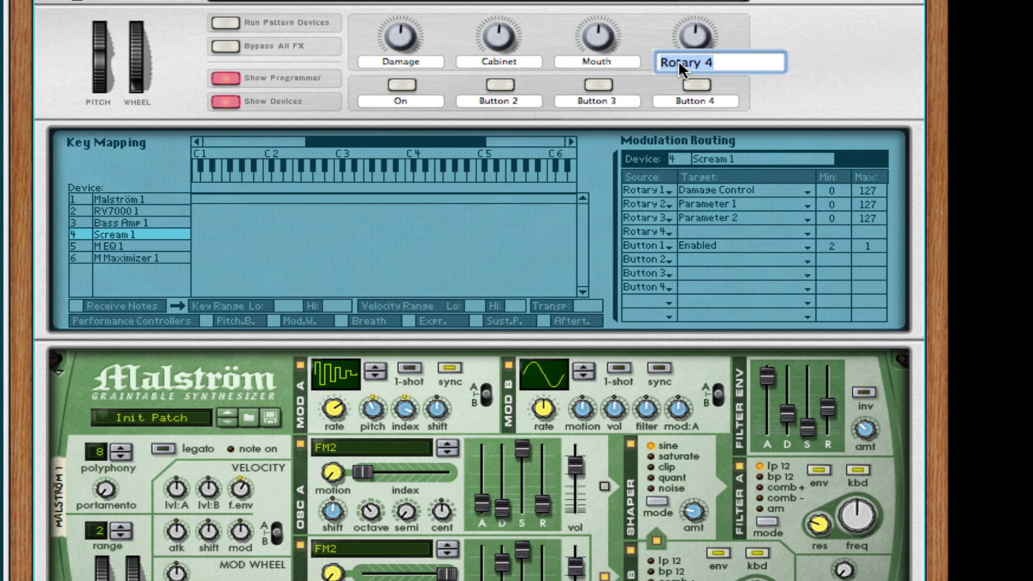
pyautogui.write('A B C D E')
pyautogui.press('Return')
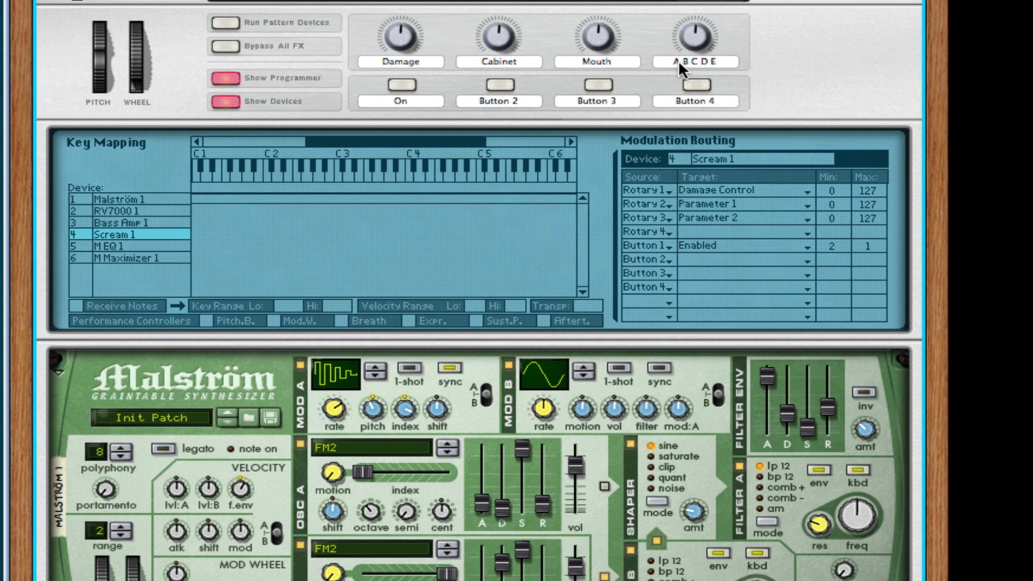
# Rename the Combinator's Button 4 as Body On.
pyautogui.doubleClick(698, 95)
pyautogui.write('Bp')
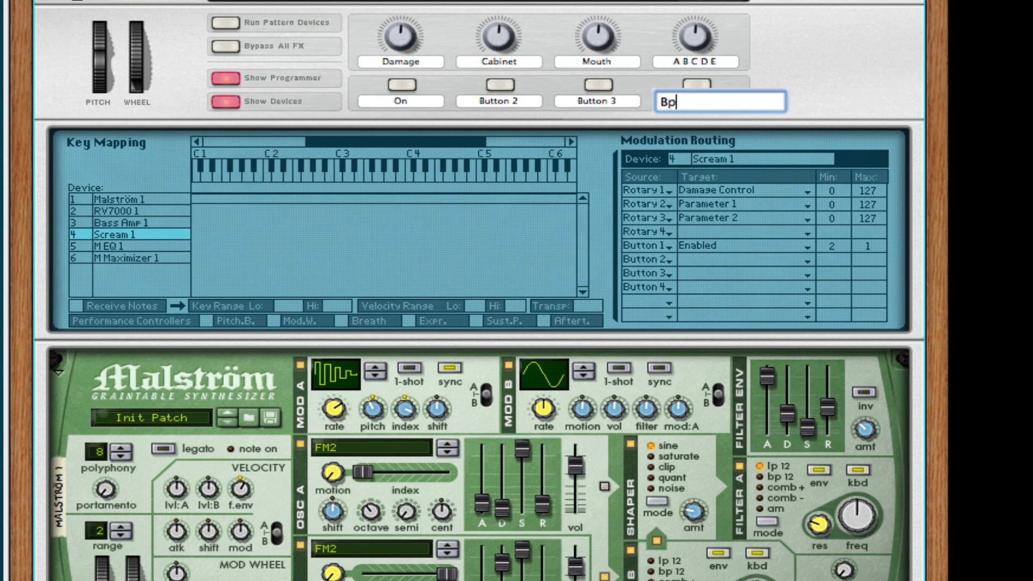
pyautogui.press('BackSpace')
pyautogui.press('BackSpace')
pyautogui.write('Body On')
pyautogui.press('Return')
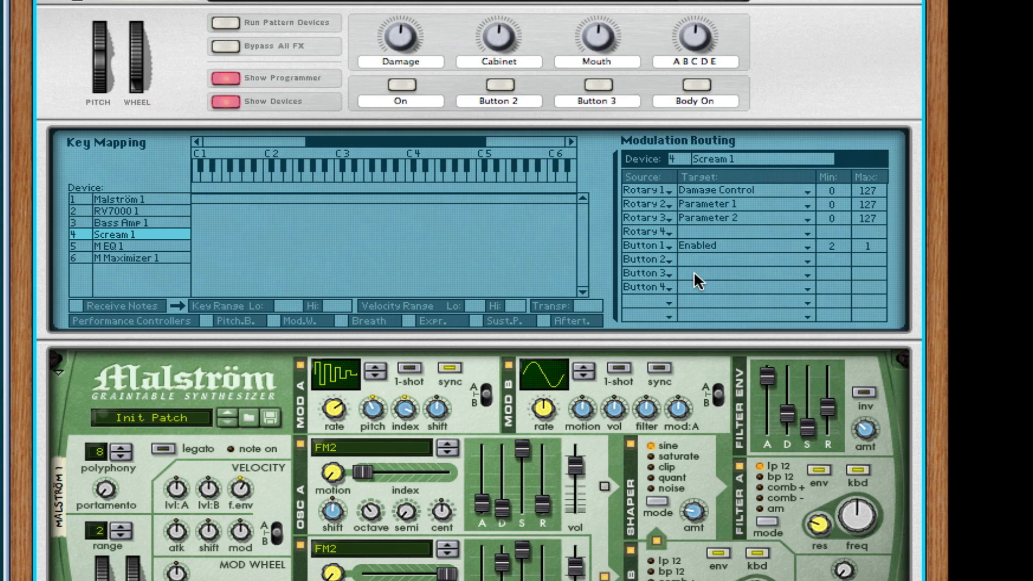
# Route Button 4 to Scream 1's Body On/Off parameter in the modulation routing.
pyautogui.click(705, 288)
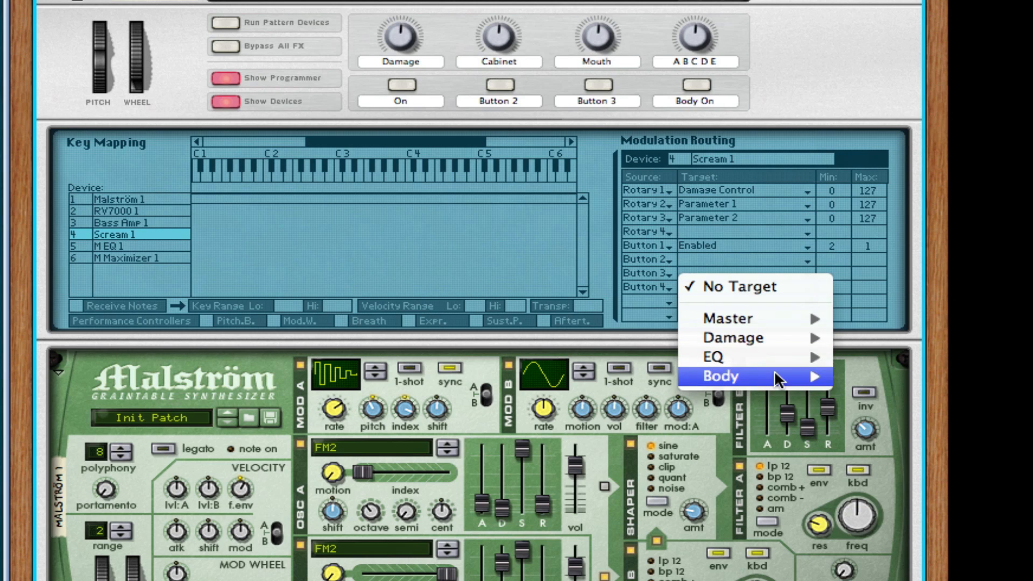
pyautogui.moveTo(774, 376)
pyautogui.click(894, 376)
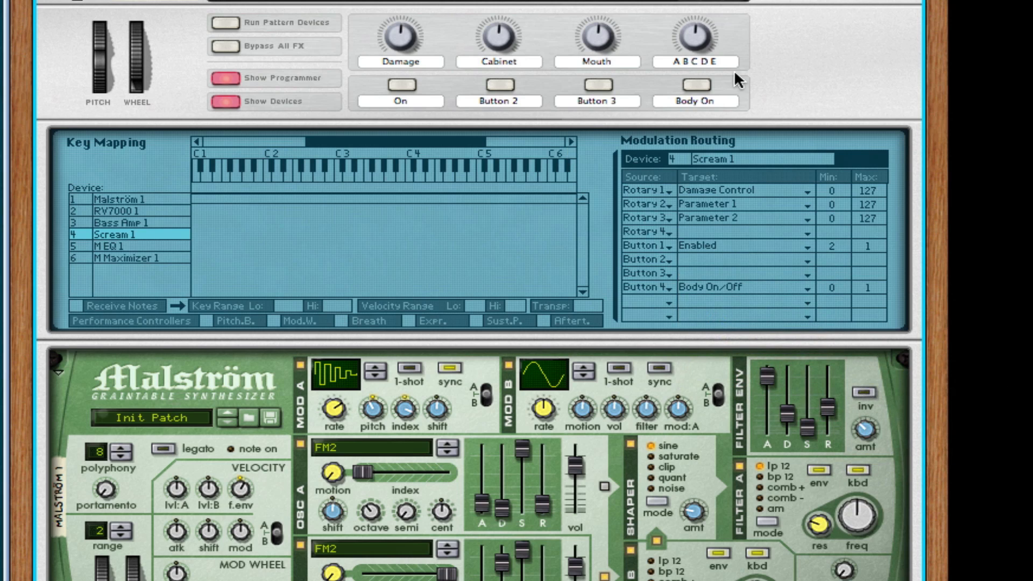
# Enable the On button and try out the distortion knobs, raising Damage and Cabinet and lowering Mouth to 0.
pyautogui.click(705, 86)
pyautogui.click(405, 85)
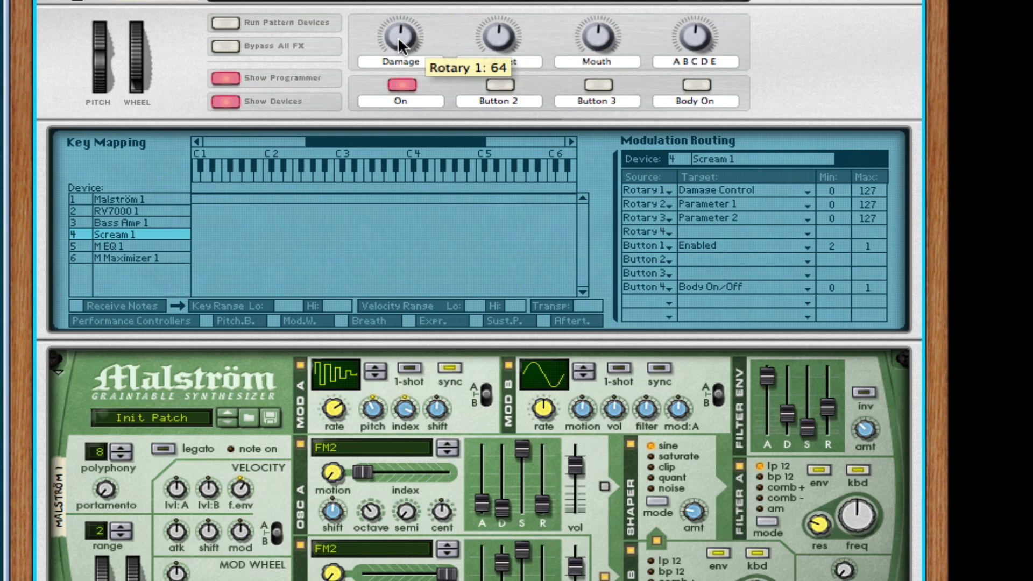
pyautogui.moveTo(399, 45)
pyautogui.mouseDown()
pyautogui.moveTo(397, 13)
pyautogui.moveTo(387, 53)
pyautogui.moveTo(389, 29)
pyautogui.mouseUp()
pyautogui.moveTo(511, 36); pyautogui.dragTo(508, 10)
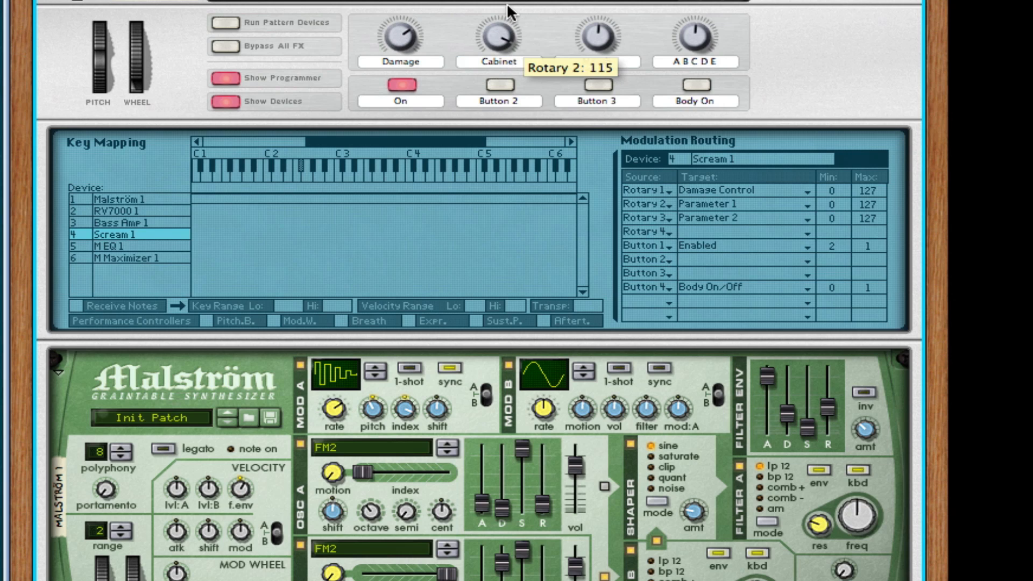
pyautogui.moveTo(597, 34); pyautogui.dragTo(599, 85)
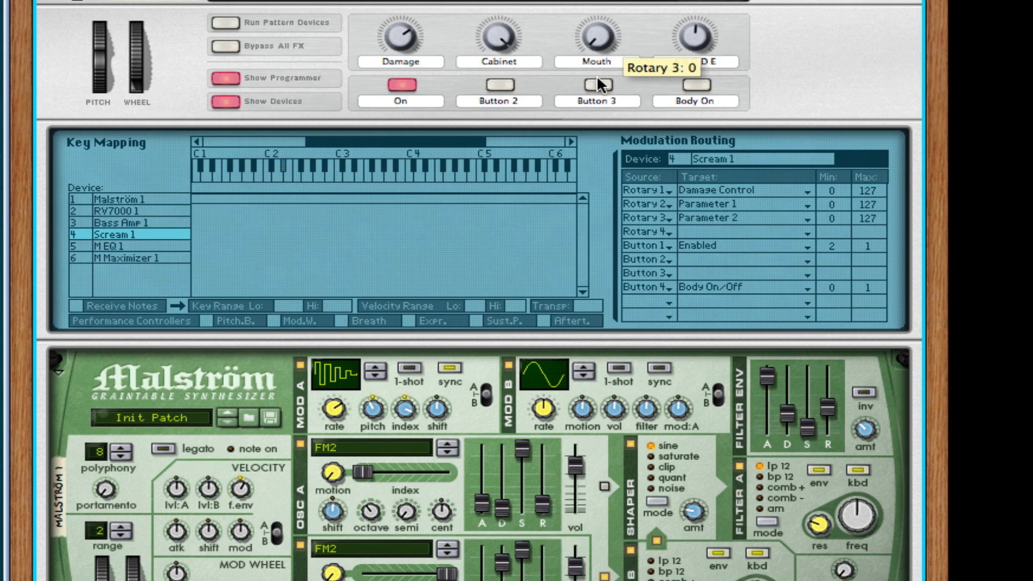
# Enable the Body On button, turn the A B C D E knob to its minimum, and raise Mouth to its maximum.
pyautogui.click(696, 85)
pyautogui.moveTo(695, 34); pyautogui.dragTo(691, 91)
pyautogui.moveTo(599, 31); pyautogui.dragTo(609, 0)
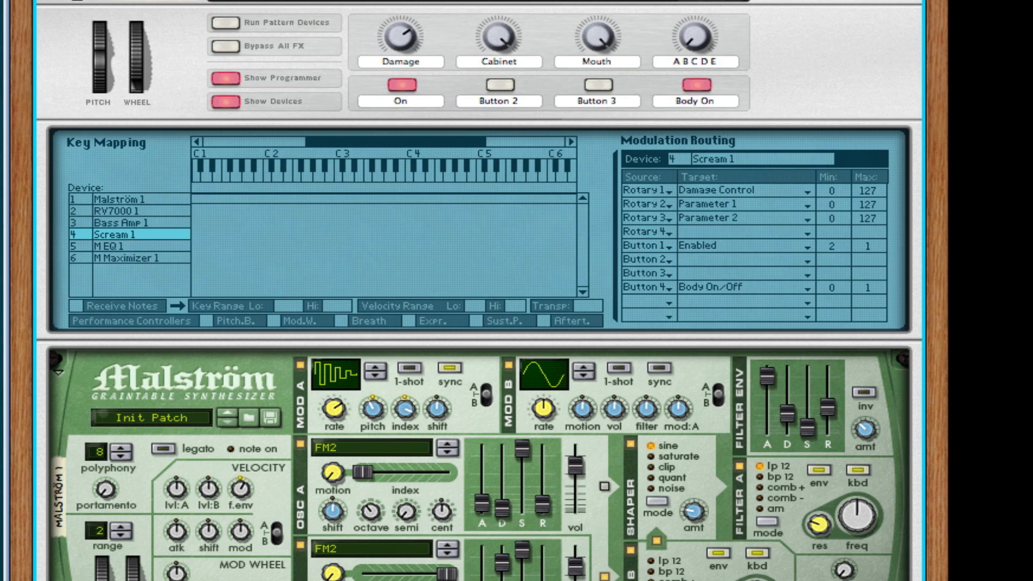